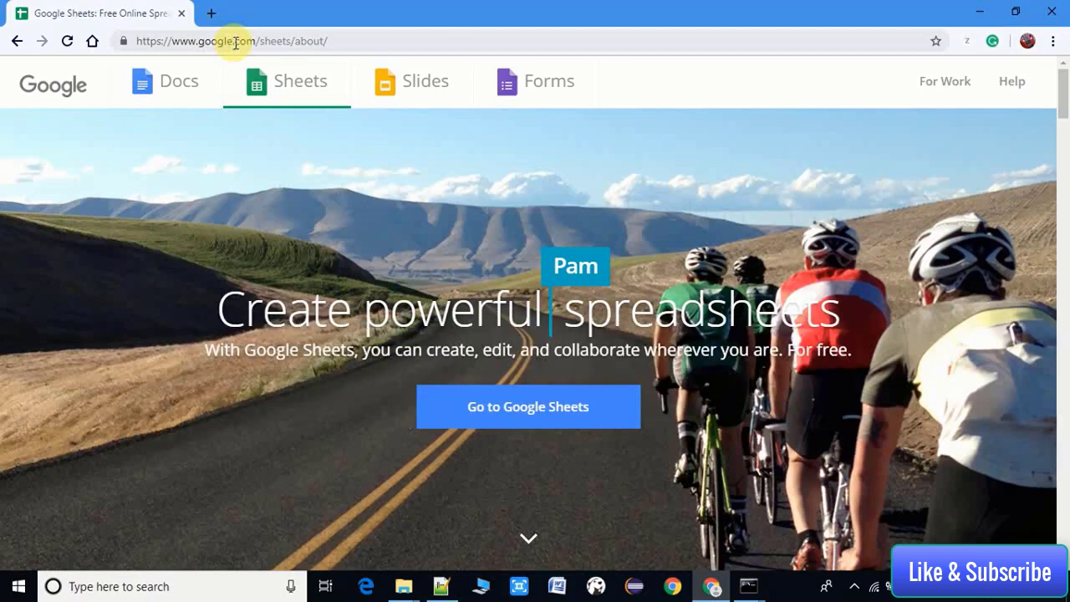
Go to Google Sheets from the product page and create a blank Untitled spreadsheet.
{"action": "left_click_drag", "start_coordinate": [332, 41], "coordinate": [119, 39]}
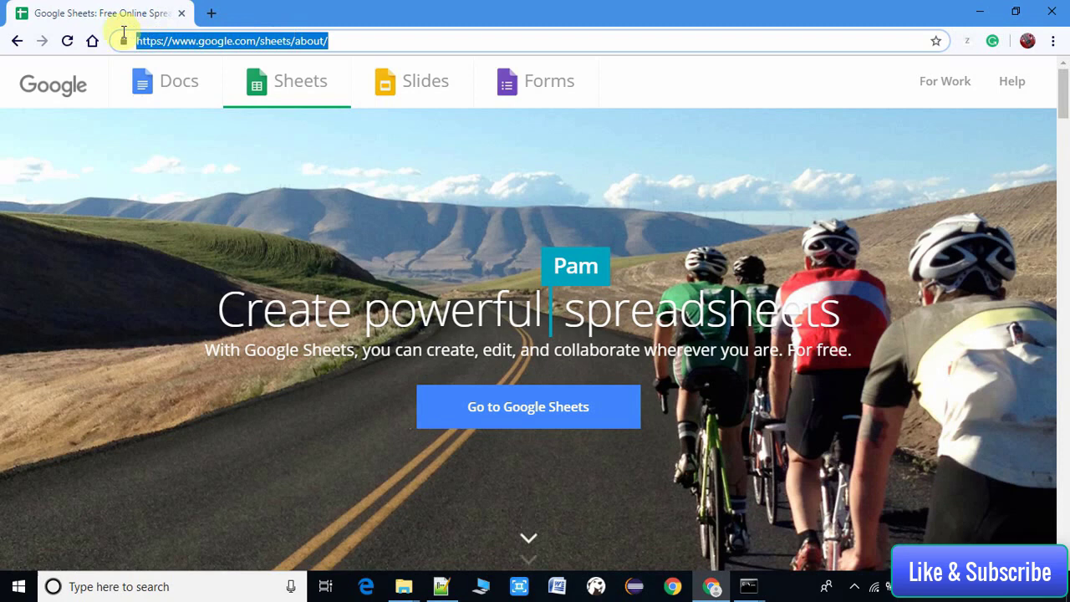
{"action": "left_click", "coordinate": [528, 416]}
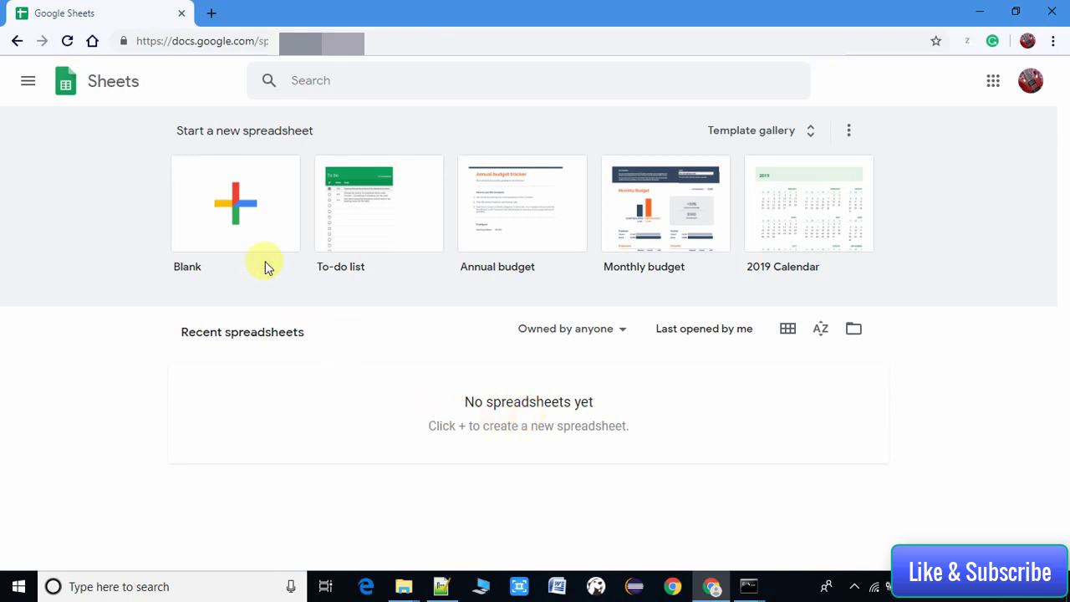
{"action": "left_click", "coordinate": [238, 206]}
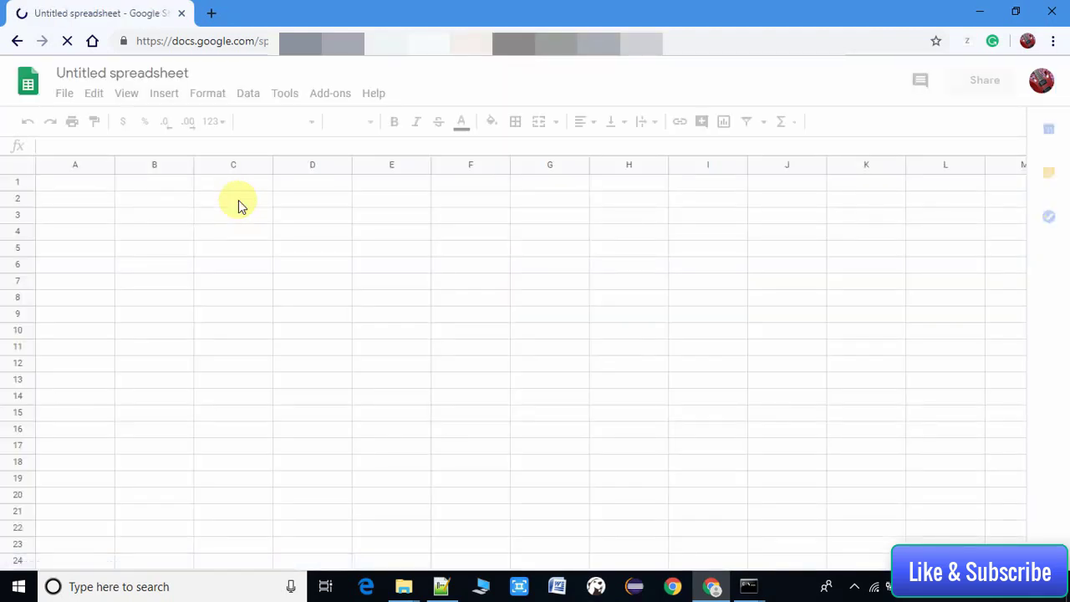
Enter the title 'Marks obtained in various subjects by a student' in B2.
{"action": "left_click", "coordinate": [158, 205]}
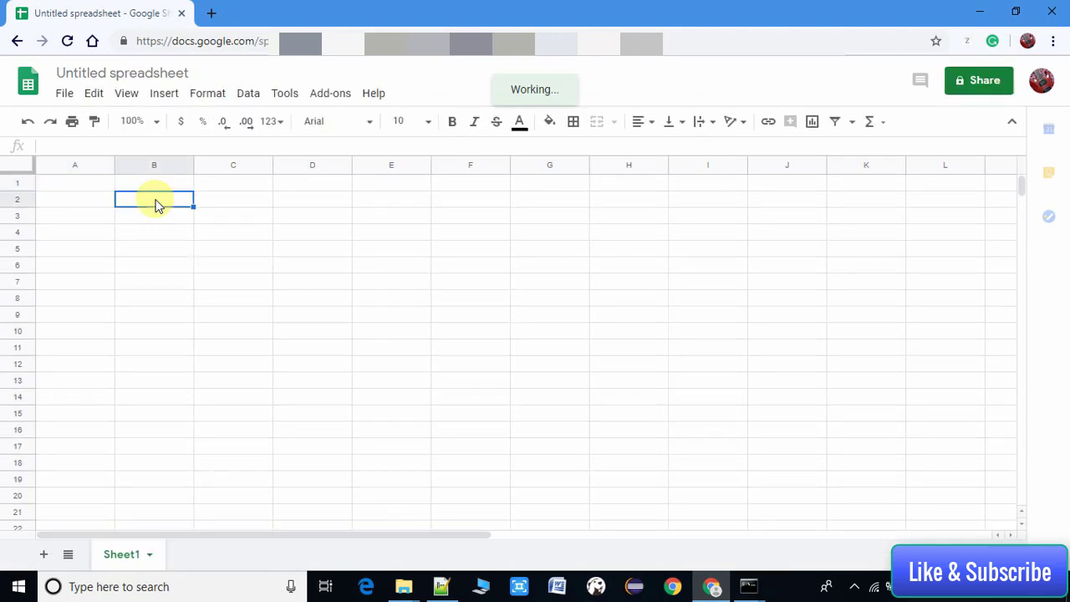
{"action": "type", "text": "Marks "}
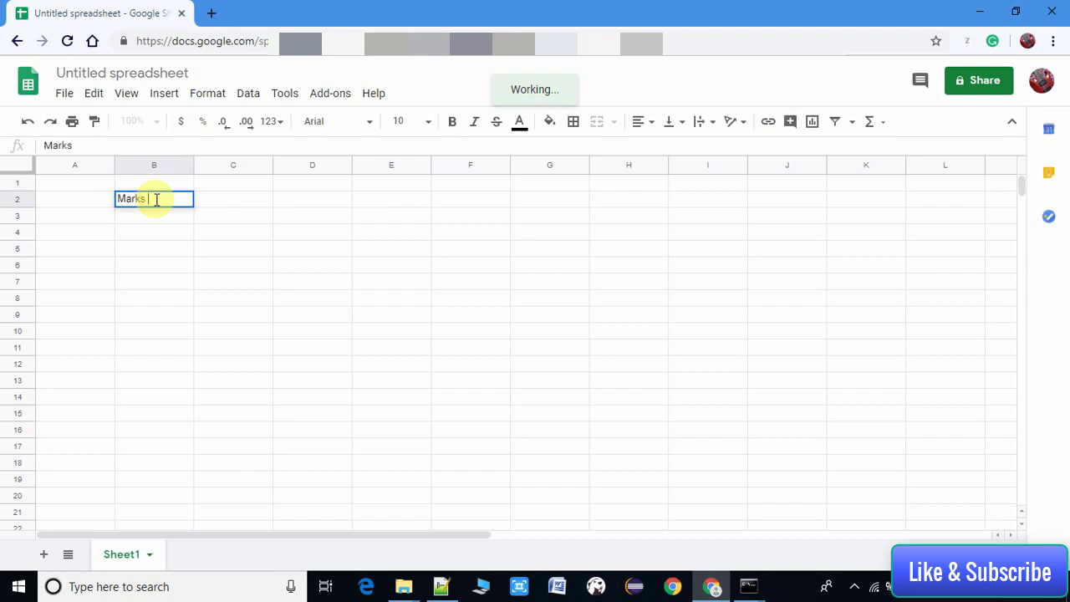
{"action": "type", "text": "ob"}
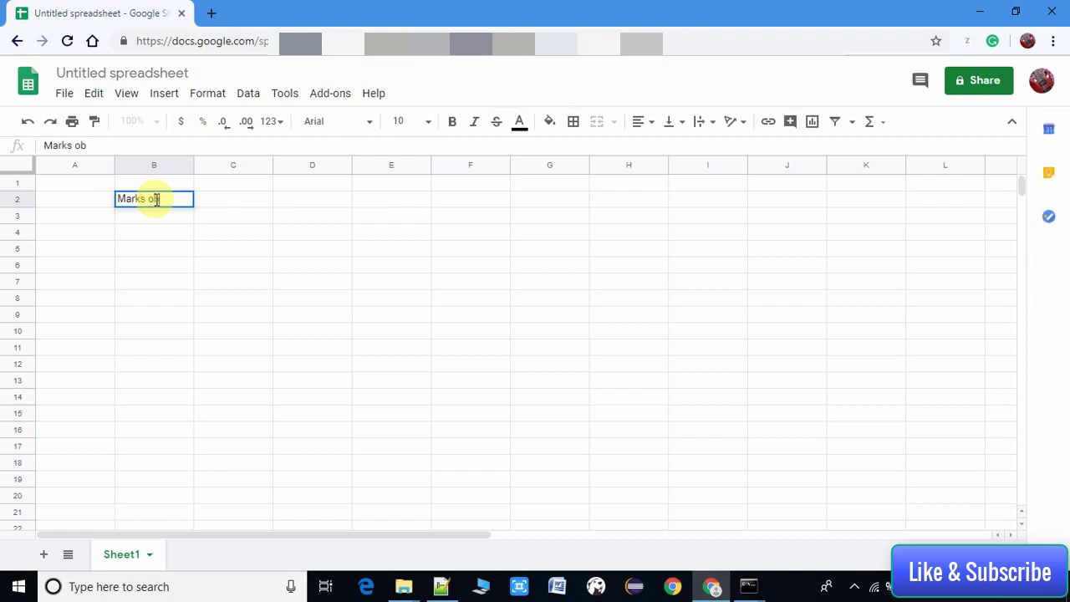
{"action": "type", "text": "tained in "}
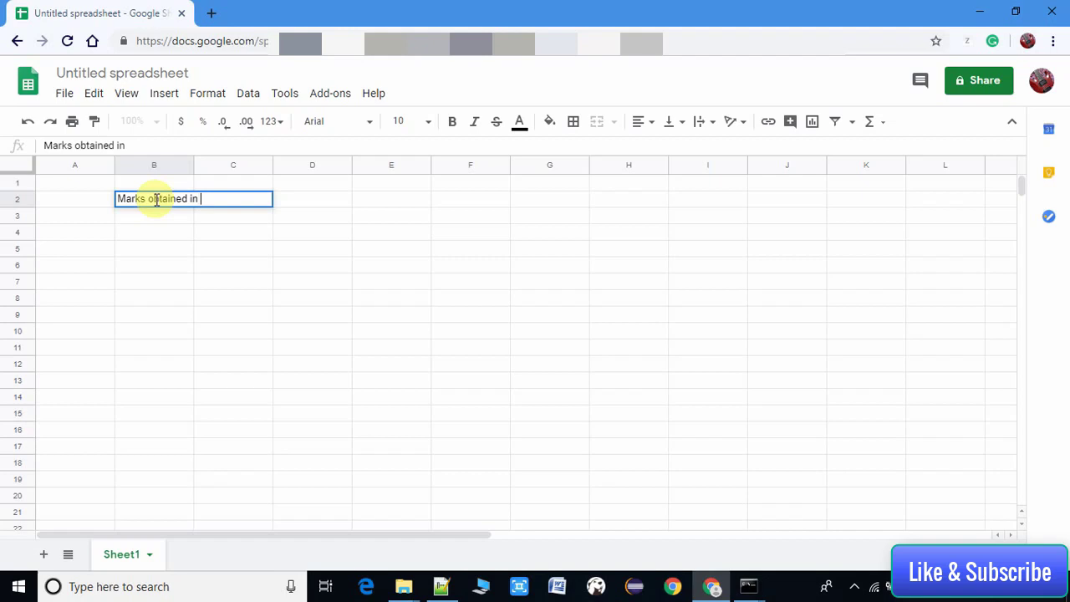
{"action": "type", "text": "varous"}
{"action": "key", "text": "BackSpace"}
{"action": "key", "text": "BackSpace"}
{"action": "key", "text": "BackSpace"}
{"action": "type", "text": "ious sube"}
{"action": "key", "text": "BackSpace"}
{"action": "type", "text": "ject"}
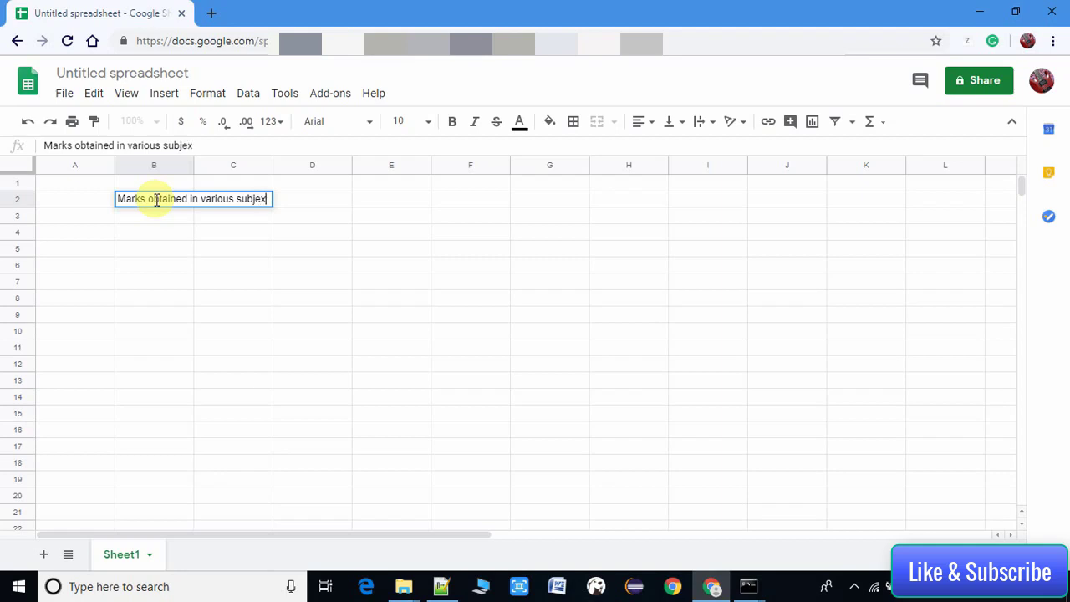
{"action": "type", "text": "s "}
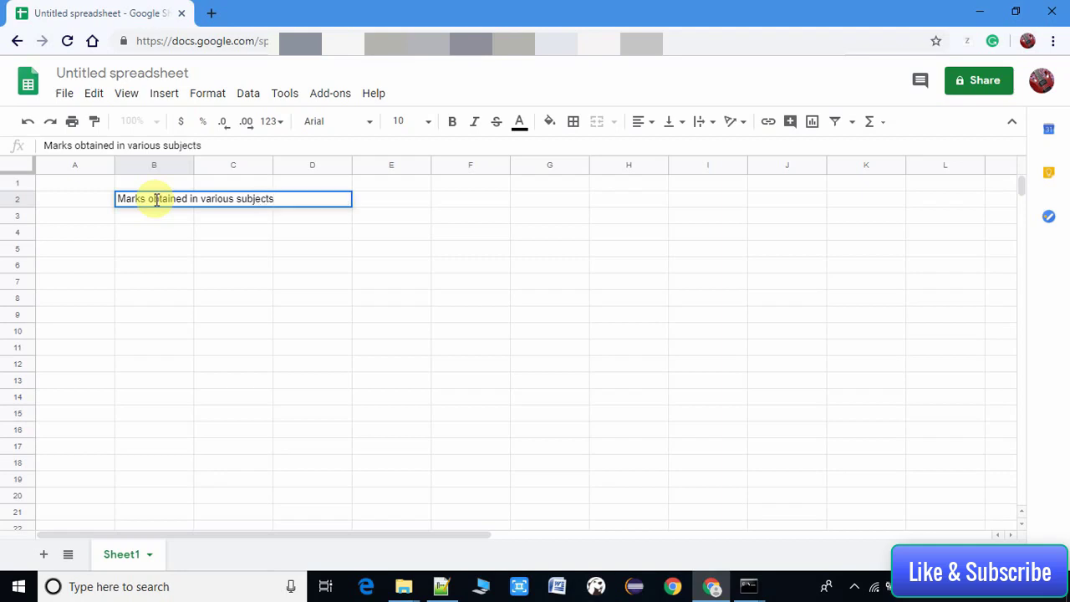
{"action": "type", "text": "by a student"}
{"action": "key", "text": "Return"}
List the subjects Maths, Physics, Biology, English, Geology and History in B5:B10.
{"action": "left_click", "coordinate": [143, 256]}
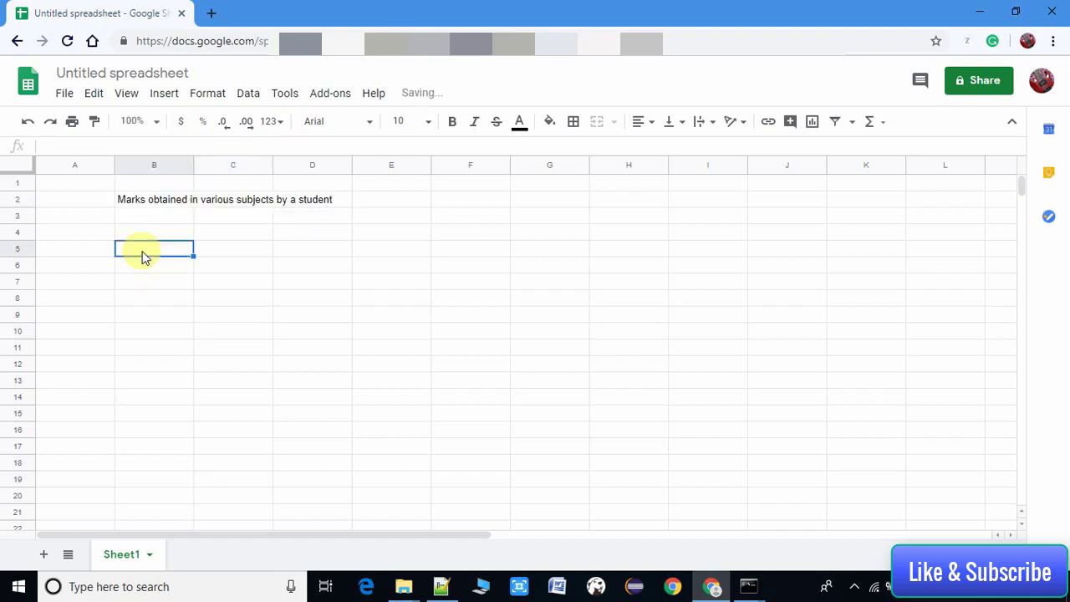
{"action": "type", "text": "Maths"}
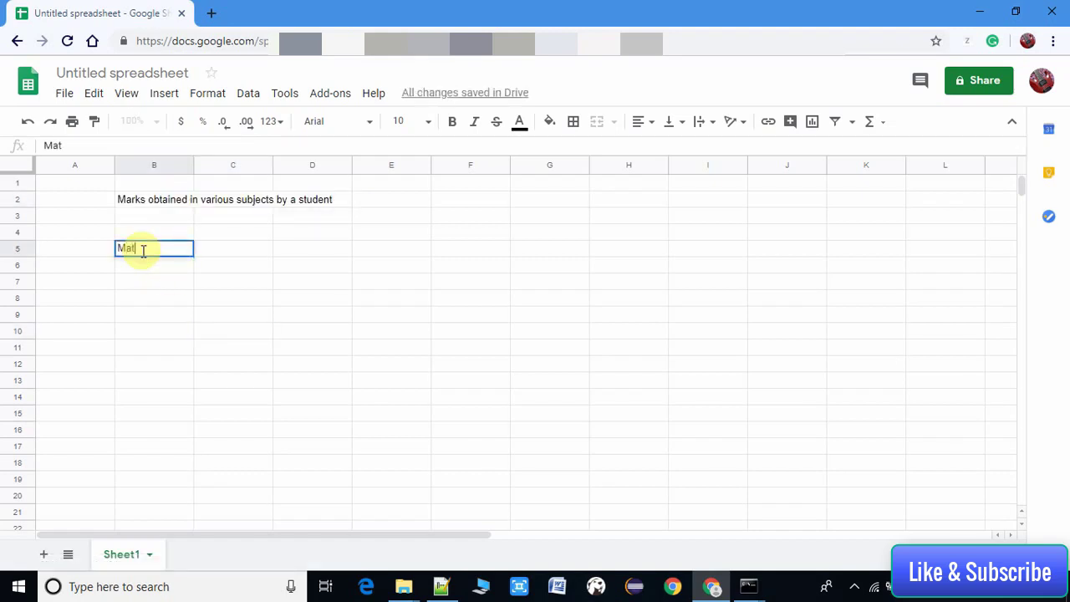
{"action": "left_click", "coordinate": [176, 267]}
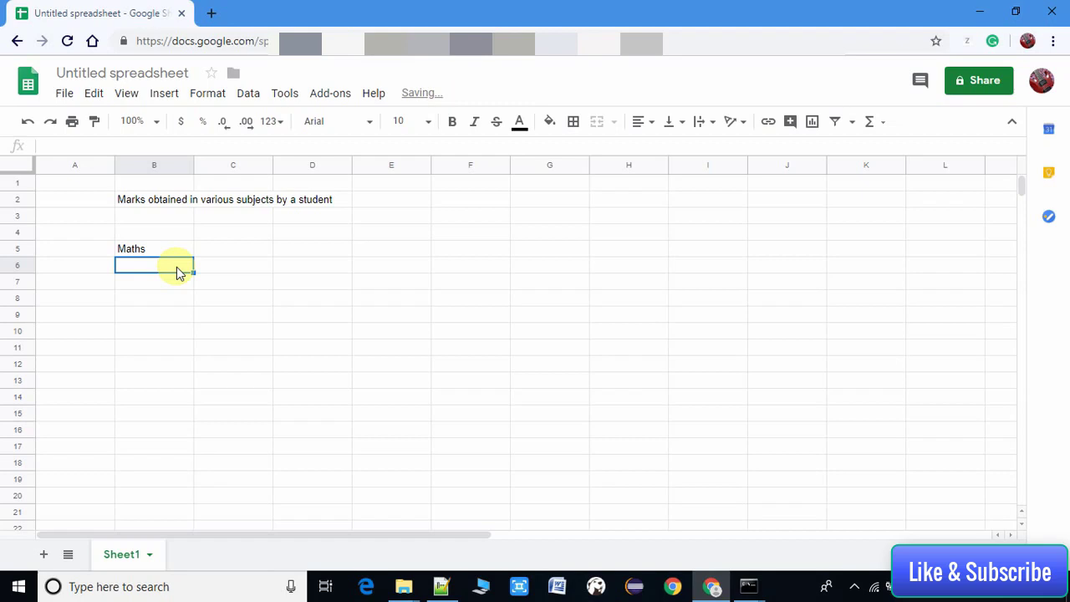
{"action": "type", "text": "Physics"}
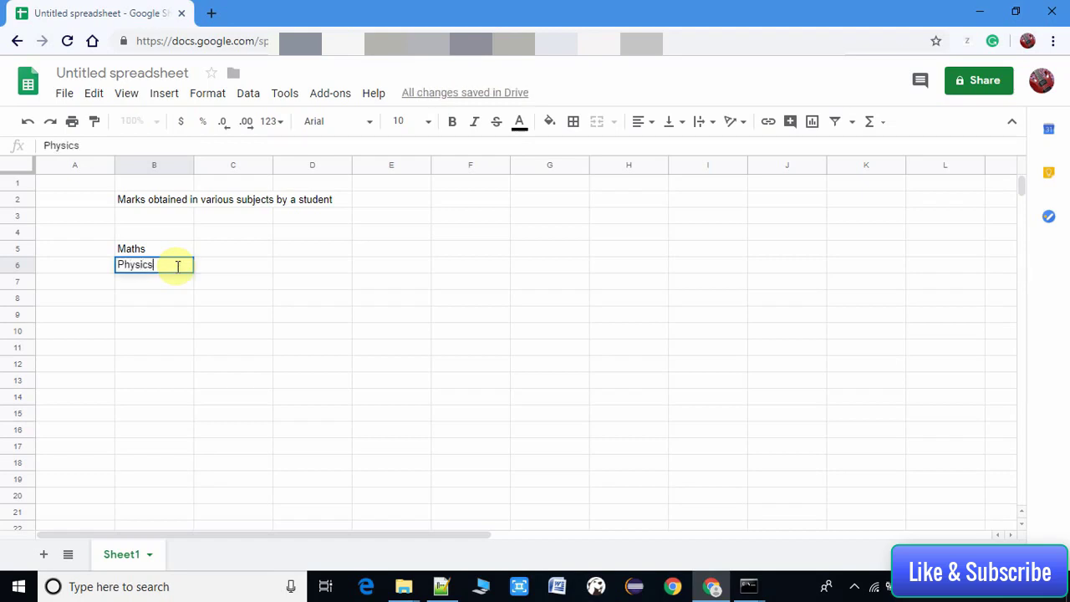
{"action": "left_click", "coordinate": [180, 287]}
{"action": "type", "text": "Bi"}
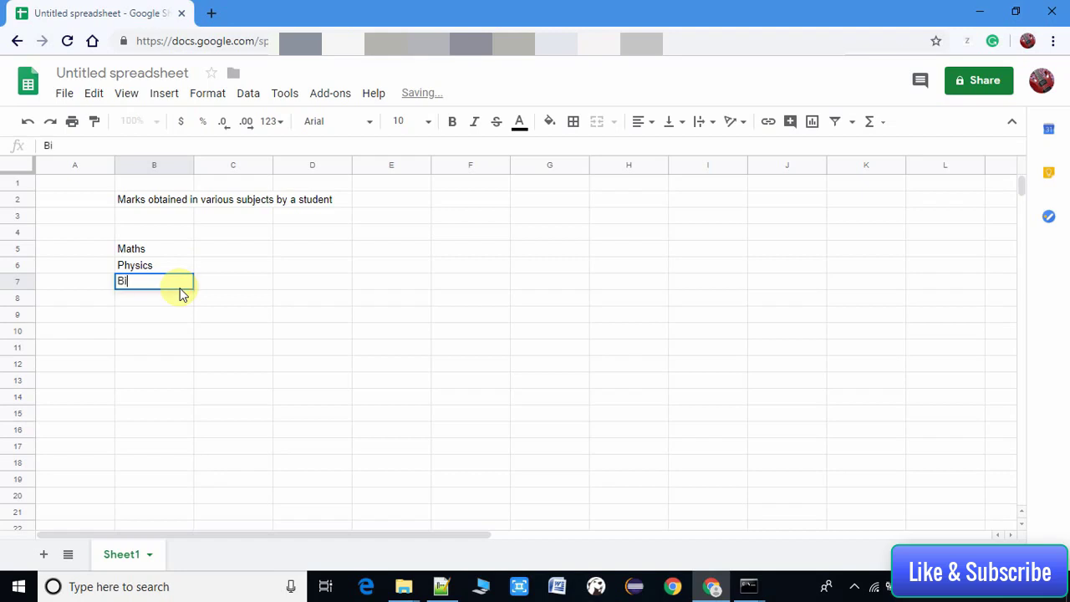
{"action": "type", "text": "ologyu"}
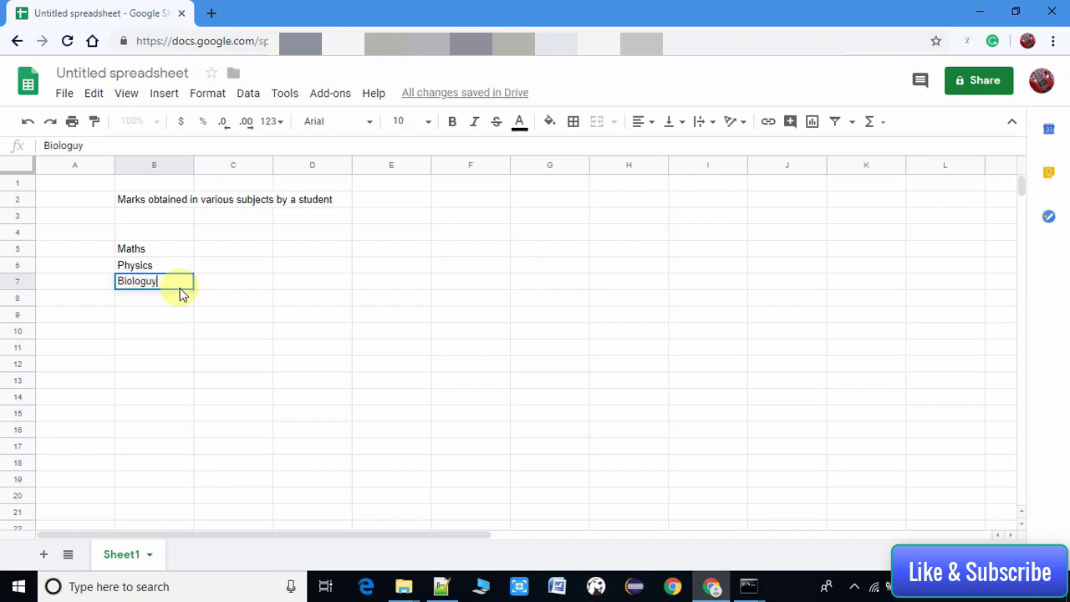
{"action": "key", "text": "BackSpace"}
{"action": "key", "text": "Return"}
{"action": "type", "text": "English"}
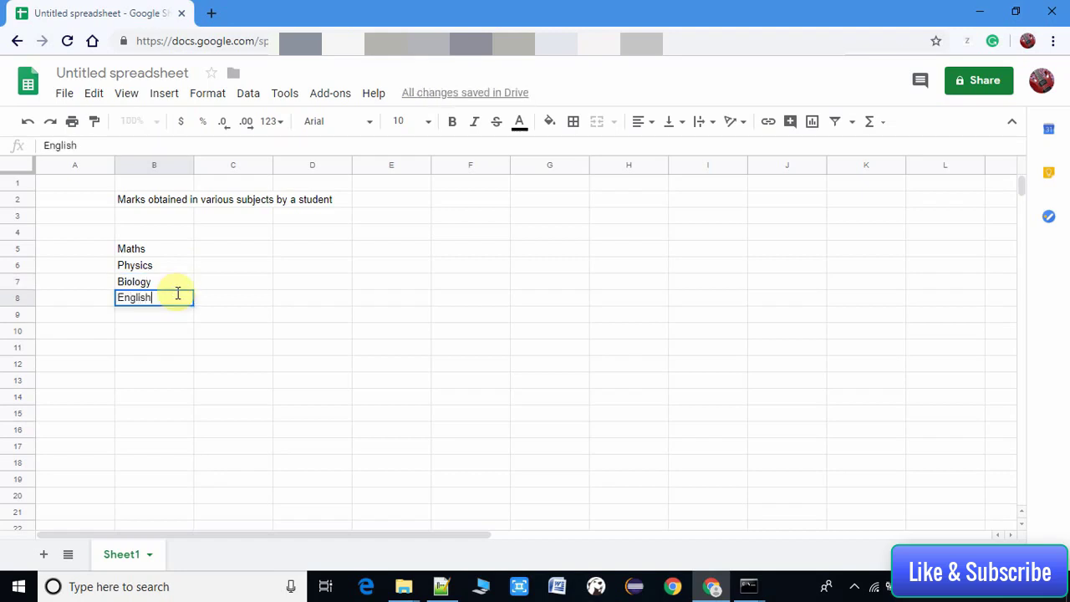
{"action": "key", "text": "Return"}
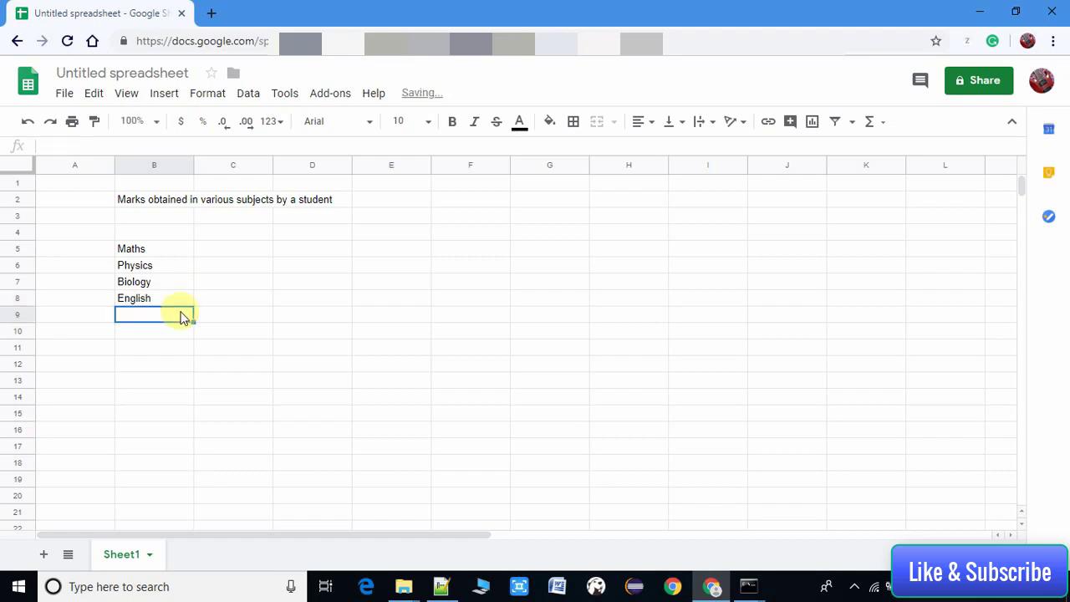
{"action": "type", "text": "Geology"}
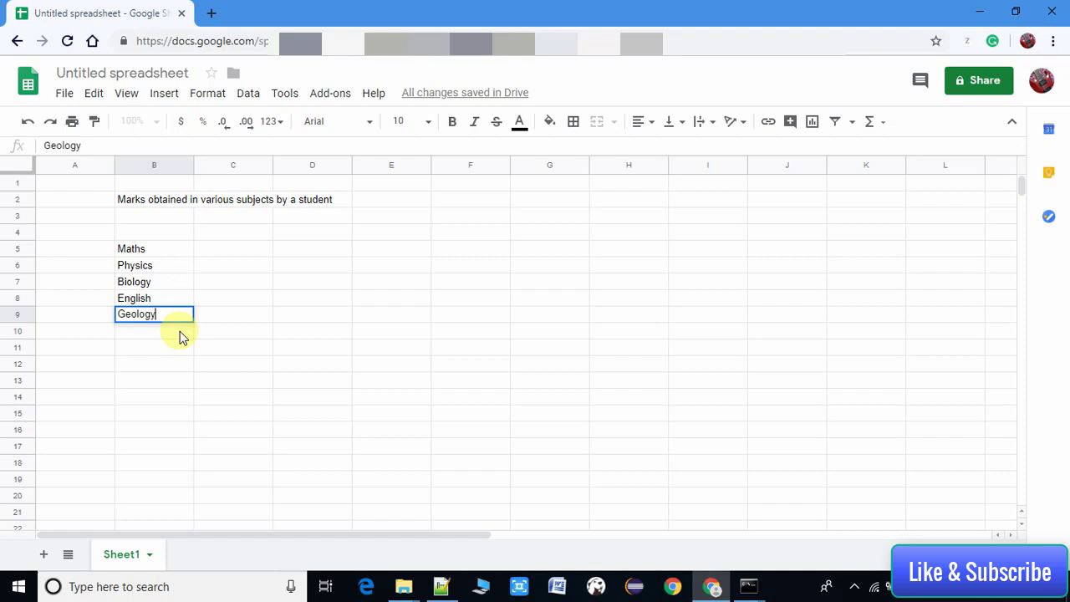
{"action": "left_click", "coordinate": [182, 334]}
{"action": "type", "text": "History"}
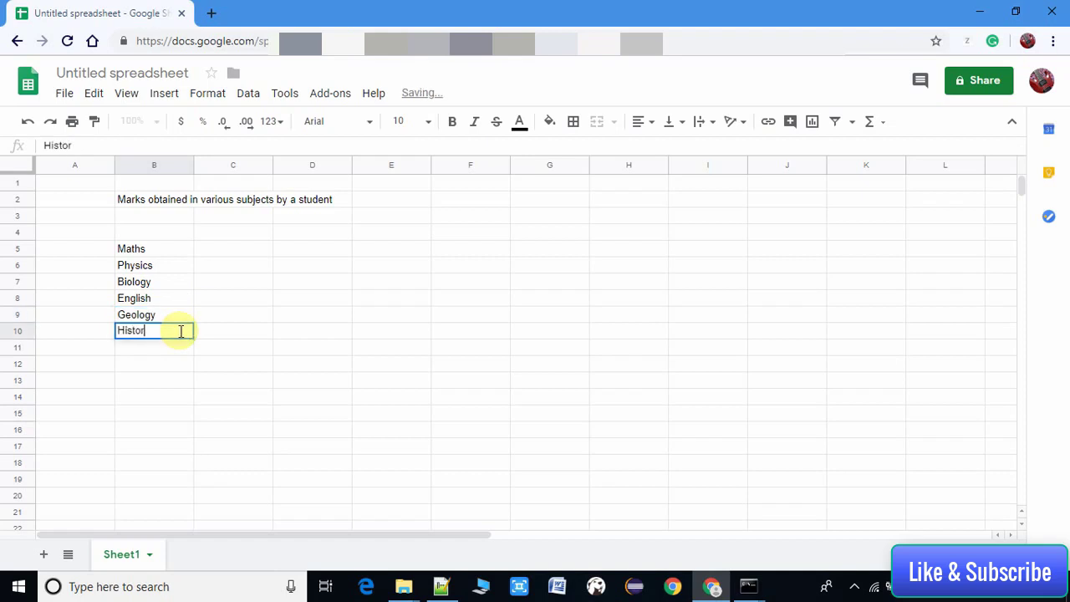
Enter marks 56, 75 and 20 for Maths, Physics and Biology in C5:C7.
{"action": "left_click", "coordinate": [240, 331]}
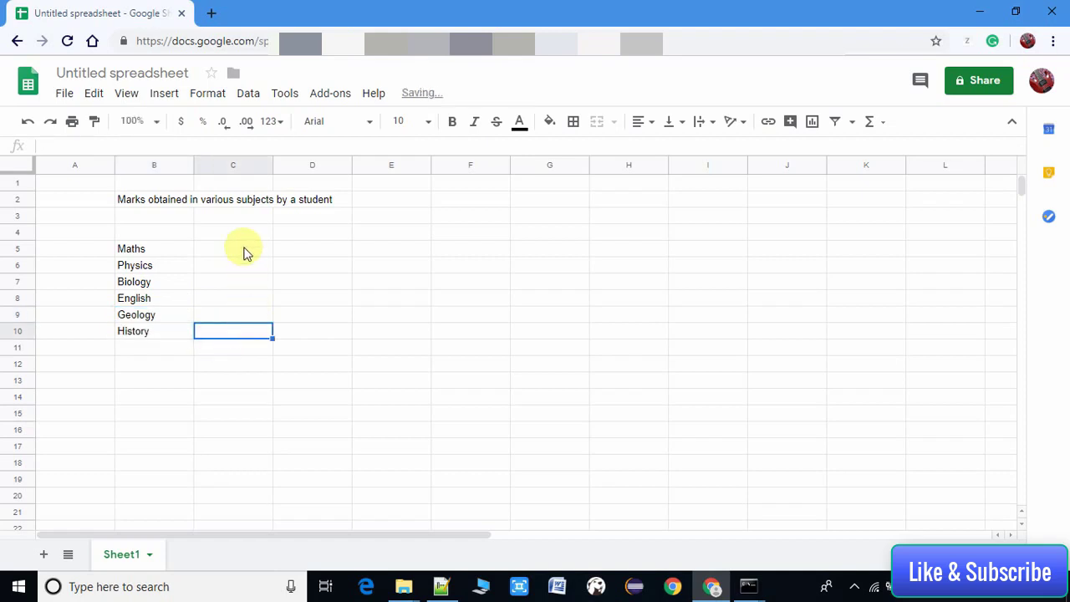
{"action": "left_click", "coordinate": [245, 250]}
{"action": "type", "text": "56"}
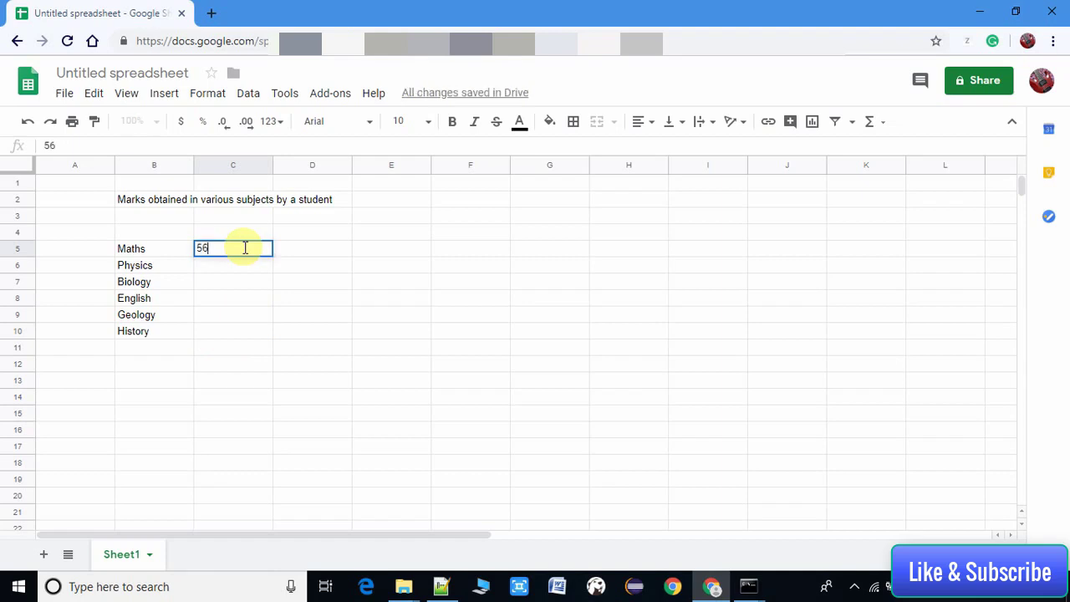
{"action": "left_click", "coordinate": [264, 266]}
{"action": "type", "text": "75"}
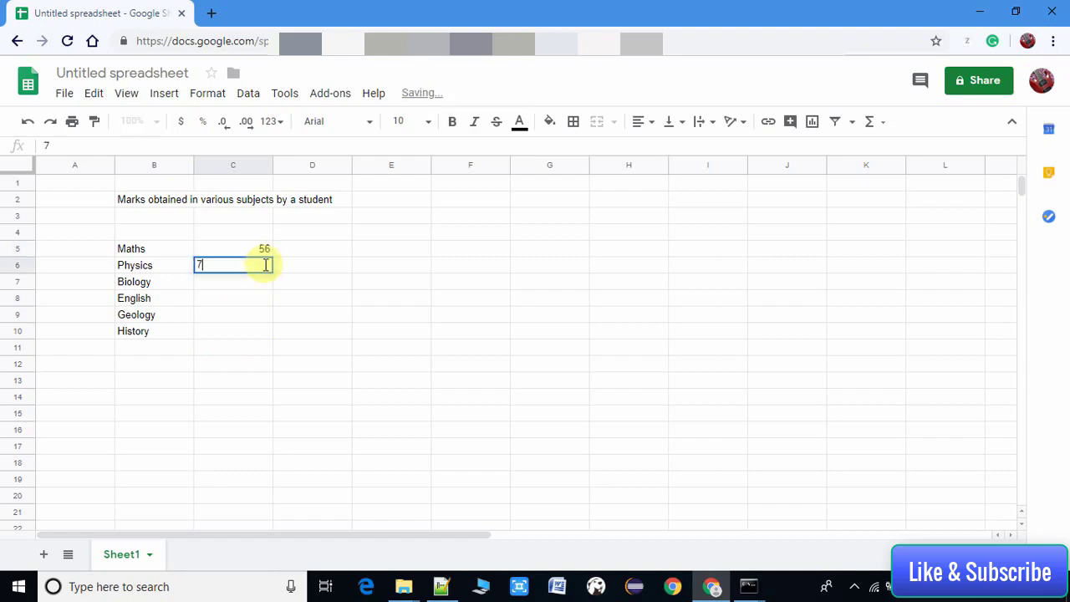
{"action": "left_click", "coordinate": [256, 286]}
{"action": "type", "text": "20"}
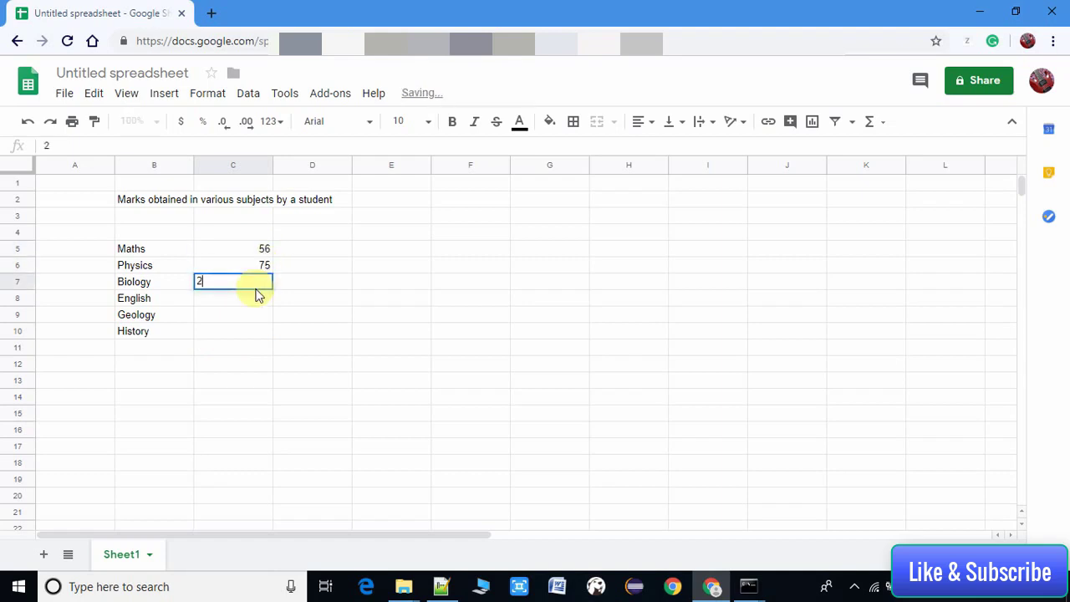
{"action": "left_click", "coordinate": [226, 310]}
{"action": "left_click", "coordinate": [236, 301]}
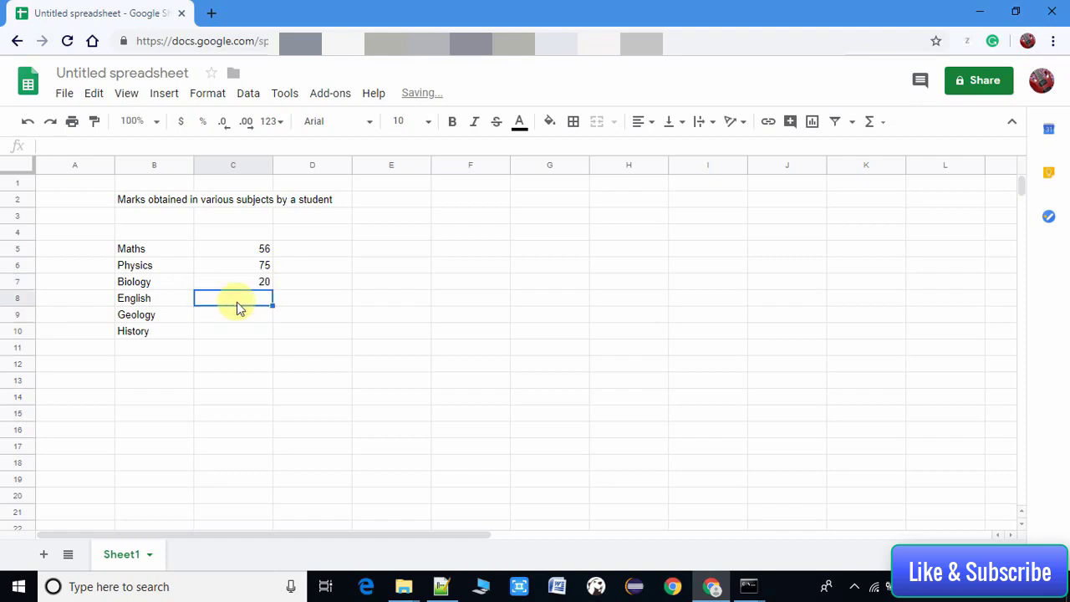
Enter marks 45, 43 and 23 for English, Geology and History in C8:C10.
{"action": "type", "text": "56"}
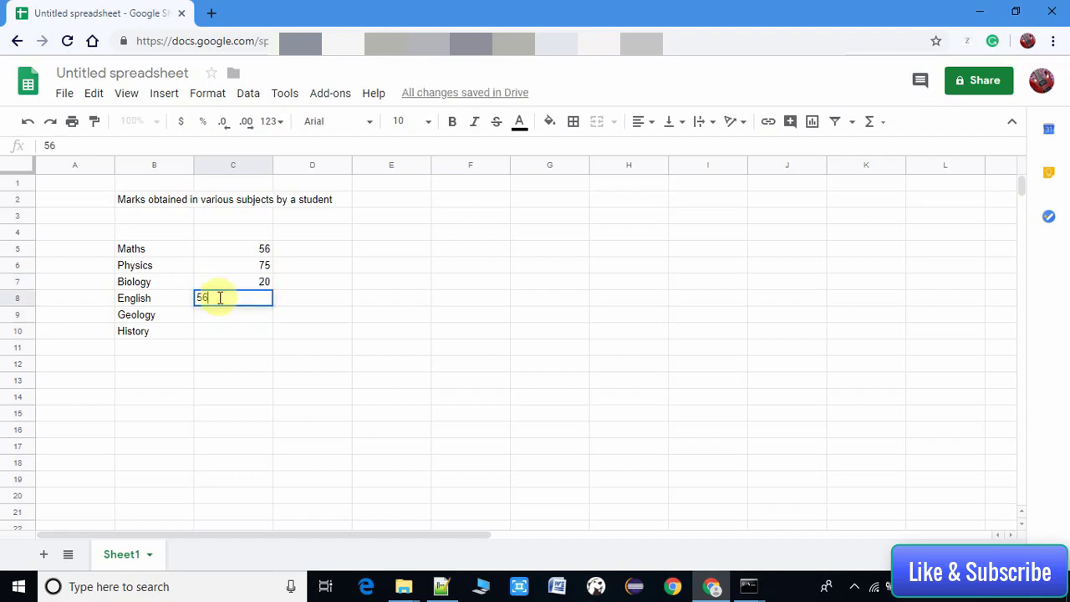
{"action": "key", "text": "BackSpace"}
{"action": "key", "text": "BackSpace"}
{"action": "type", "text": "45"}
{"action": "left_click", "coordinate": [250, 316]}
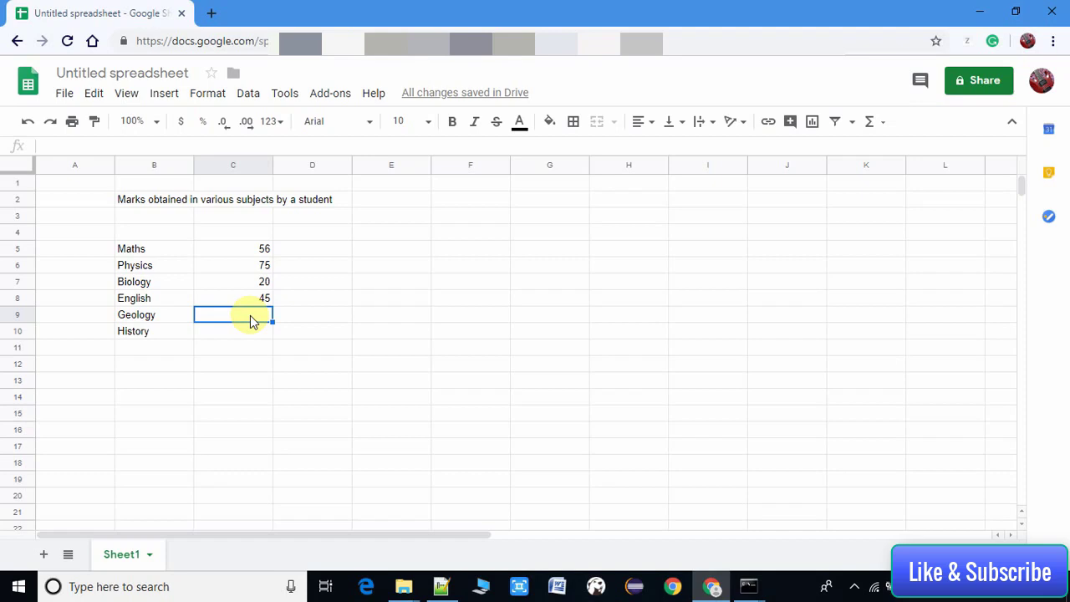
{"action": "type", "text": "43"}
{"action": "left_click", "coordinate": [259, 334]}
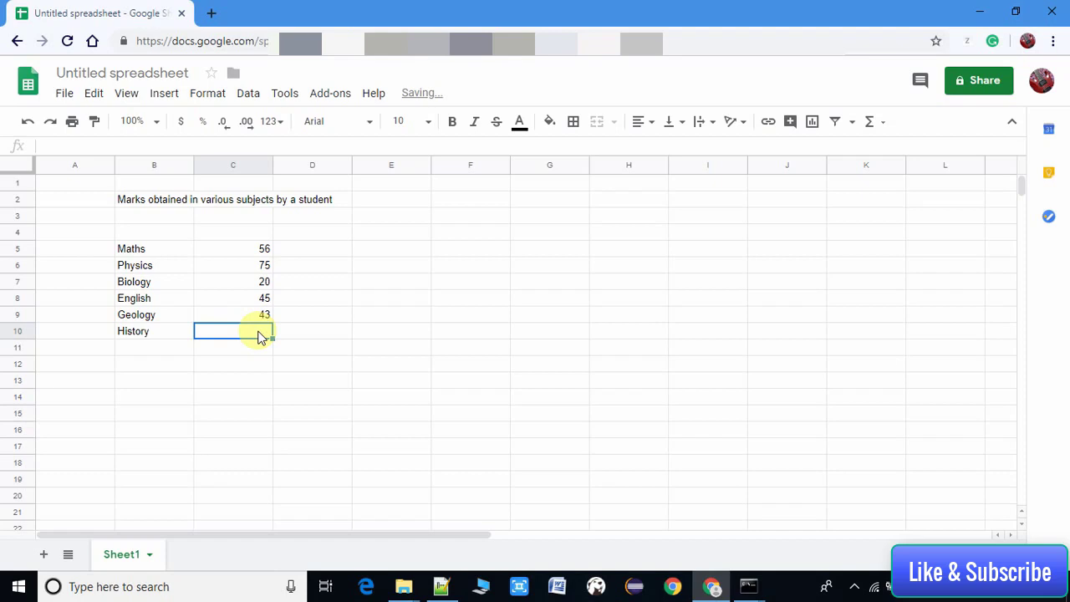
{"action": "type", "text": "23"}
{"action": "left_click", "coordinate": [308, 334]}
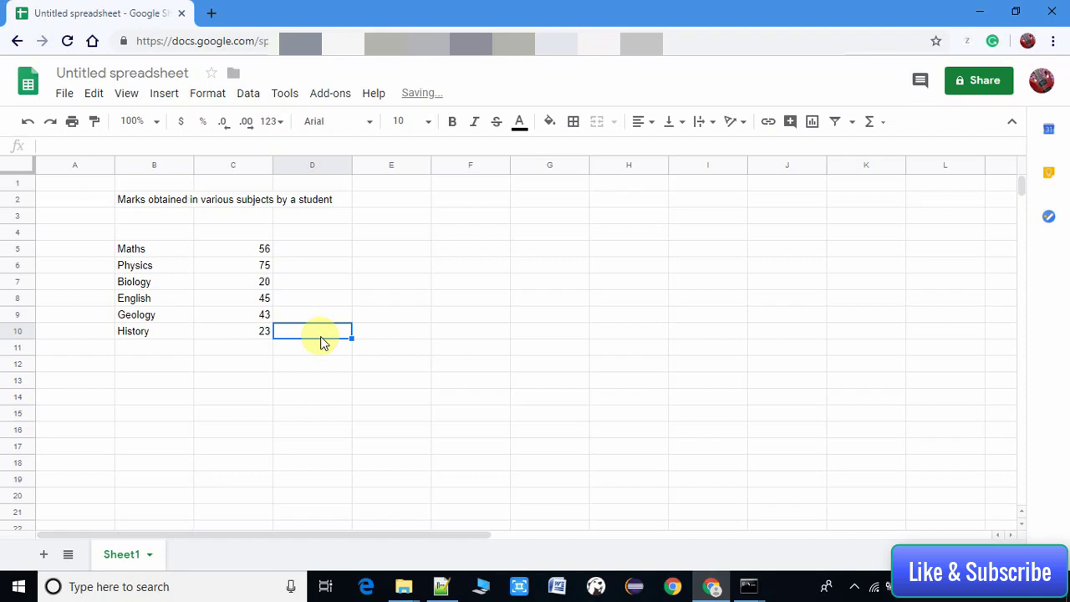
Select B5:C10 and insert a chart of the subjects and marks.
{"action": "left_click", "coordinate": [135, 234]}
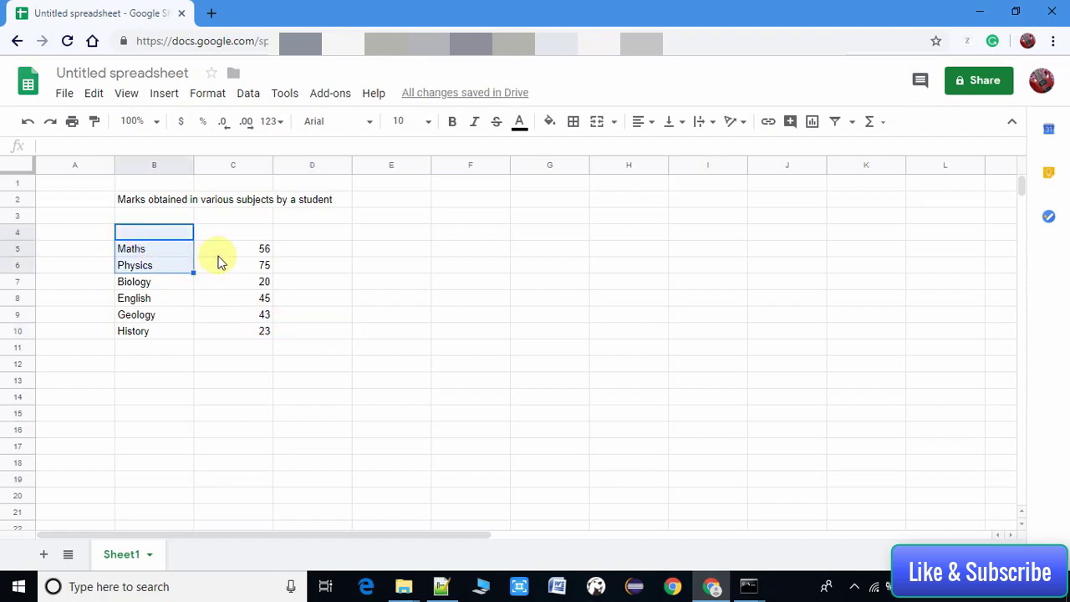
{"action": "left_click", "coordinate": [219, 250]}
{"action": "left_click_drag", "start_coordinate": [179, 250], "coordinate": [245, 335]}
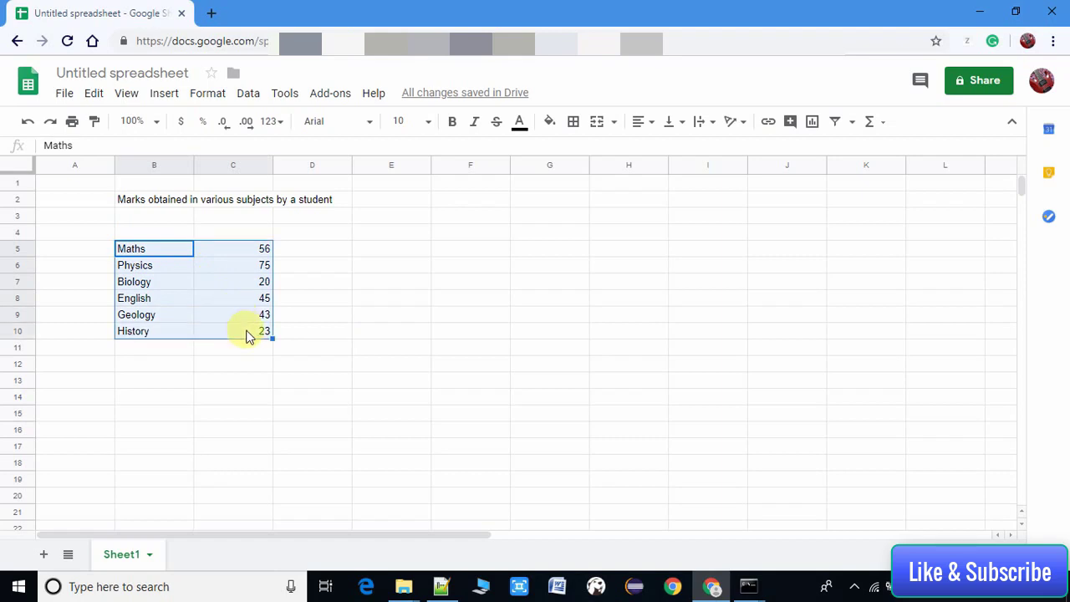
{"action": "left_click", "coordinate": [254, 96]}
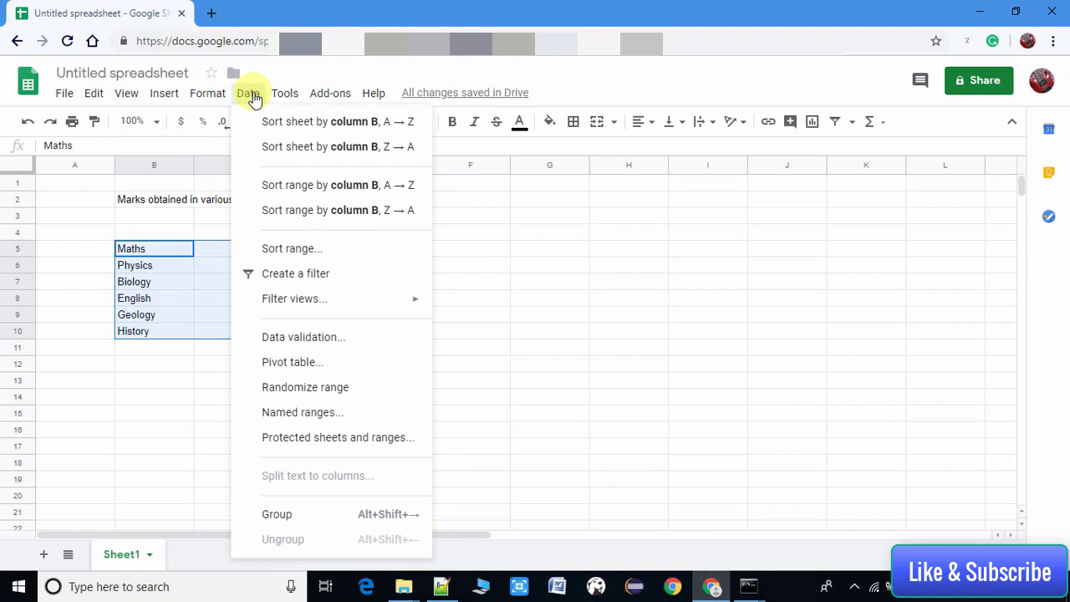
{"action": "mouse_move", "coordinate": [173, 98]}
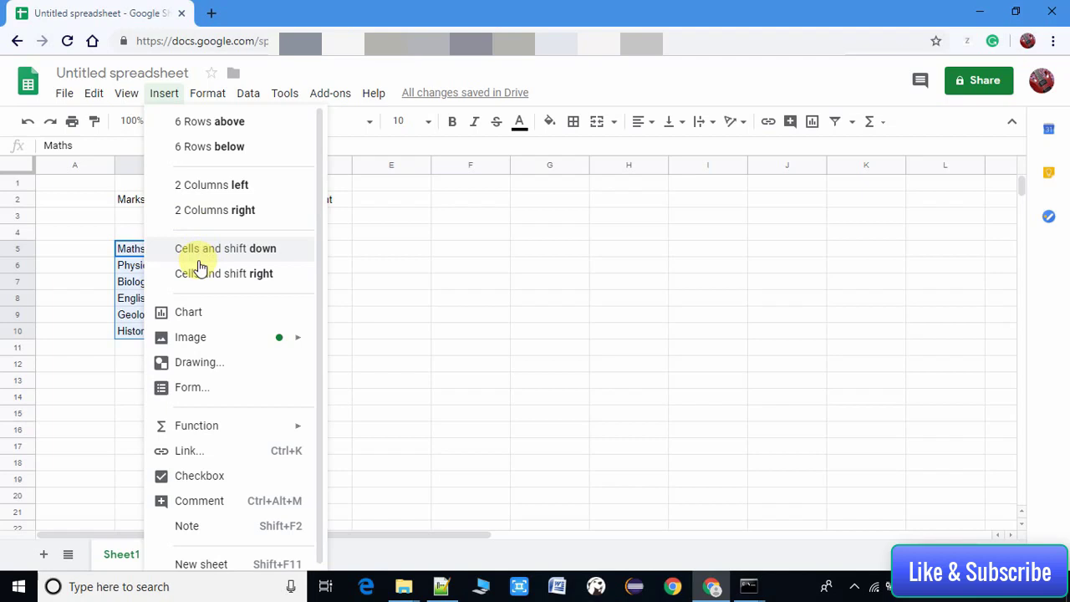
{"action": "left_click", "coordinate": [199, 314]}
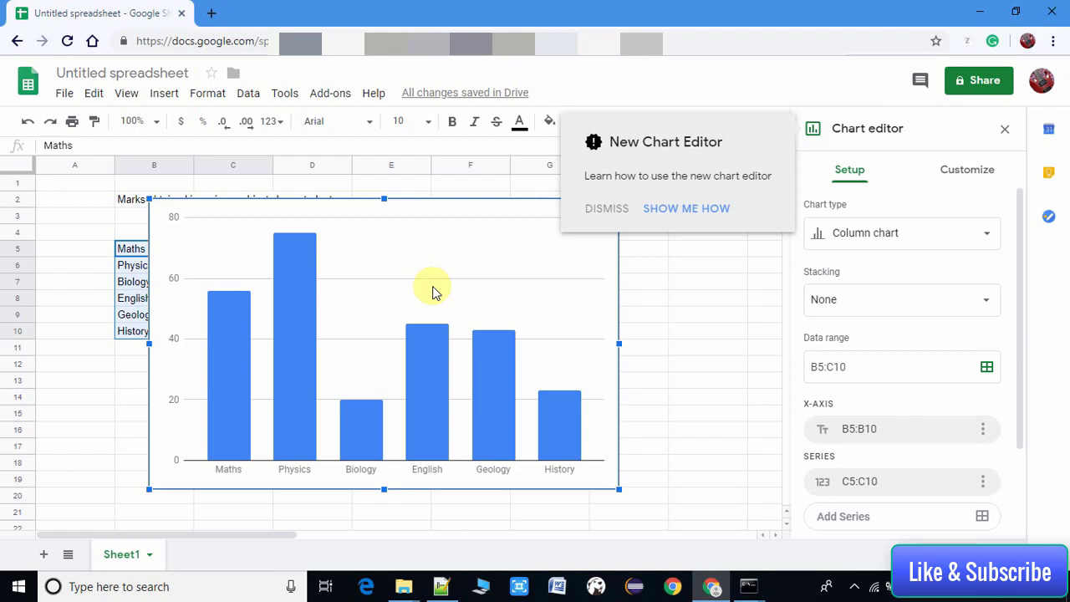
Switch the chart type from column to pie chart.
{"action": "left_click", "coordinate": [989, 238]}
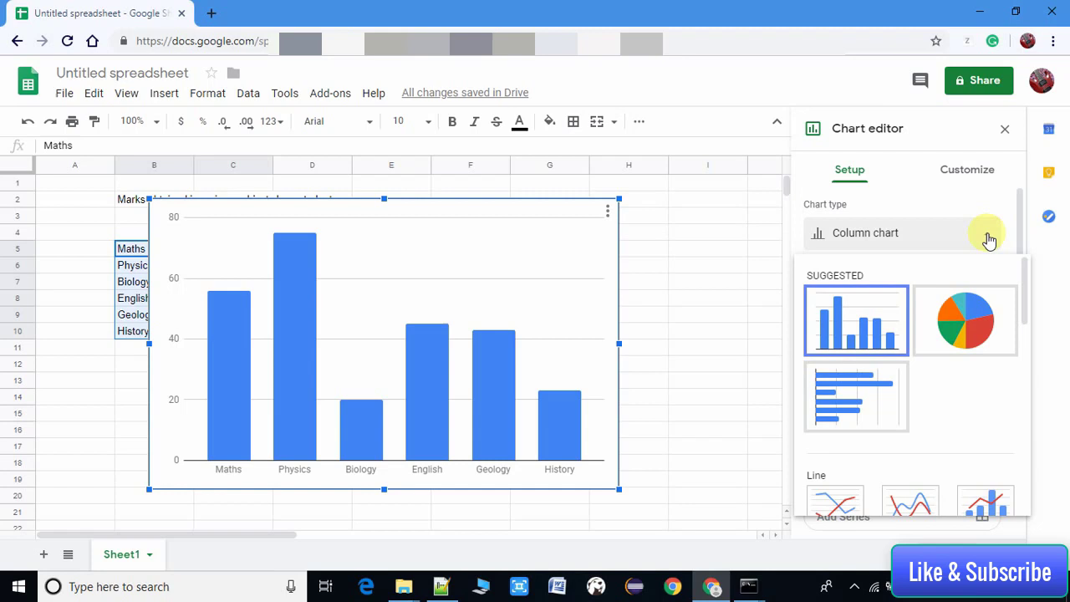
{"action": "left_click", "coordinate": [955, 306]}
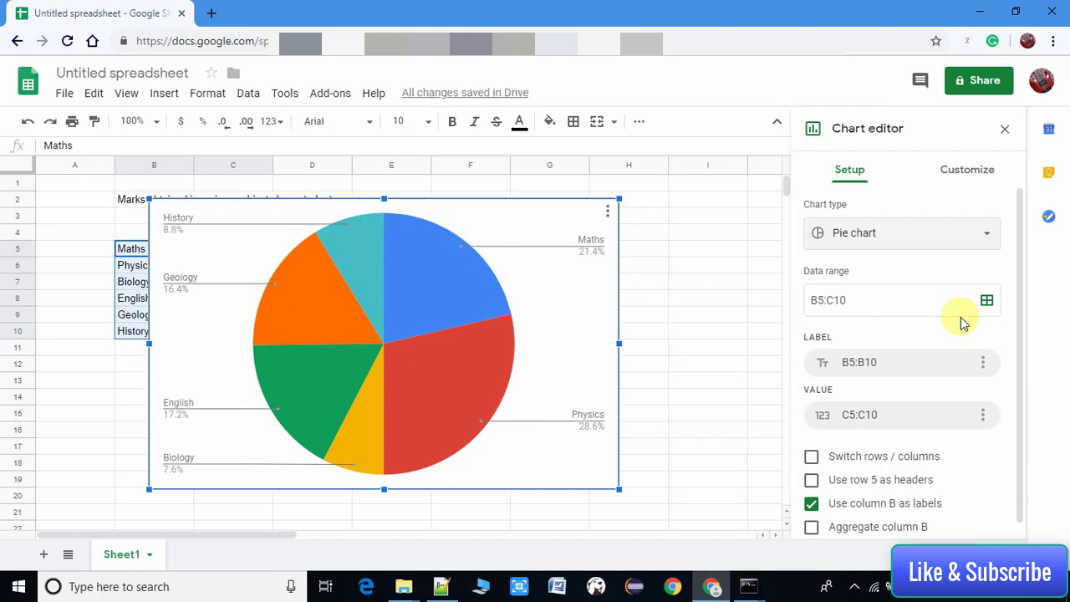
{"action": "scroll", "coordinate": [971, 497], "scroll_direction": "down", "scroll_amount": 1}
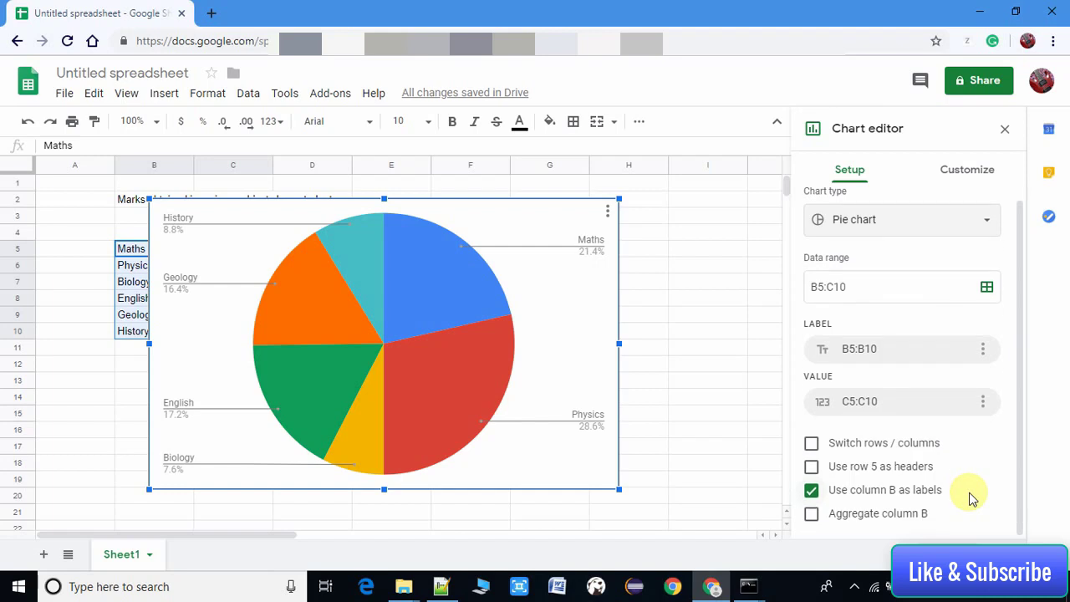
{"action": "scroll", "coordinate": [971, 498], "scroll_direction": "up", "scroll_amount": 1}
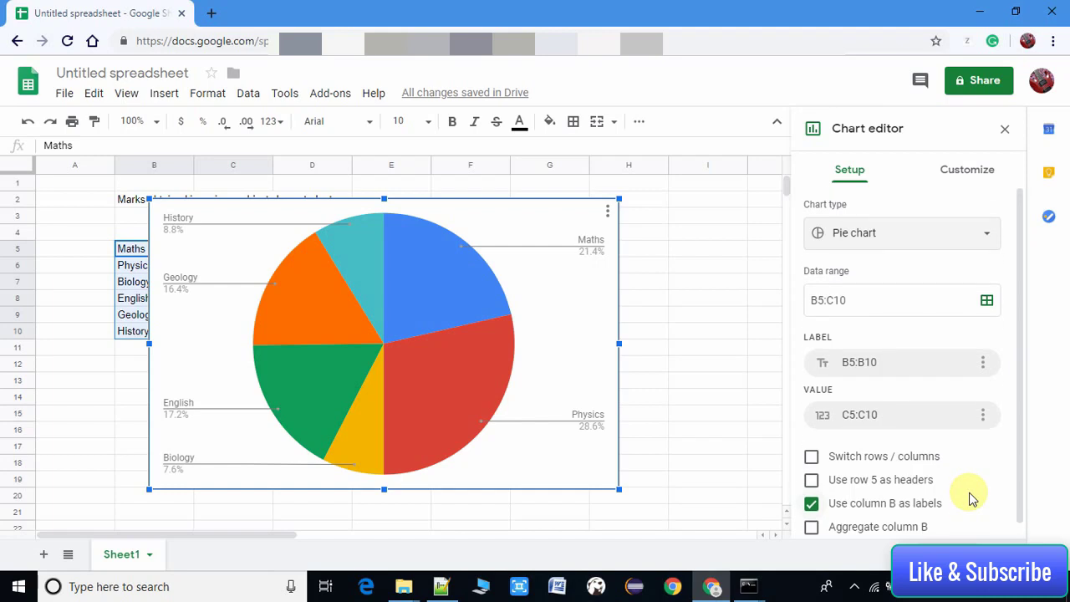
Set the pie chart's donut hole to 25% in the Customize settings.
{"action": "left_click", "coordinate": [963, 180]}
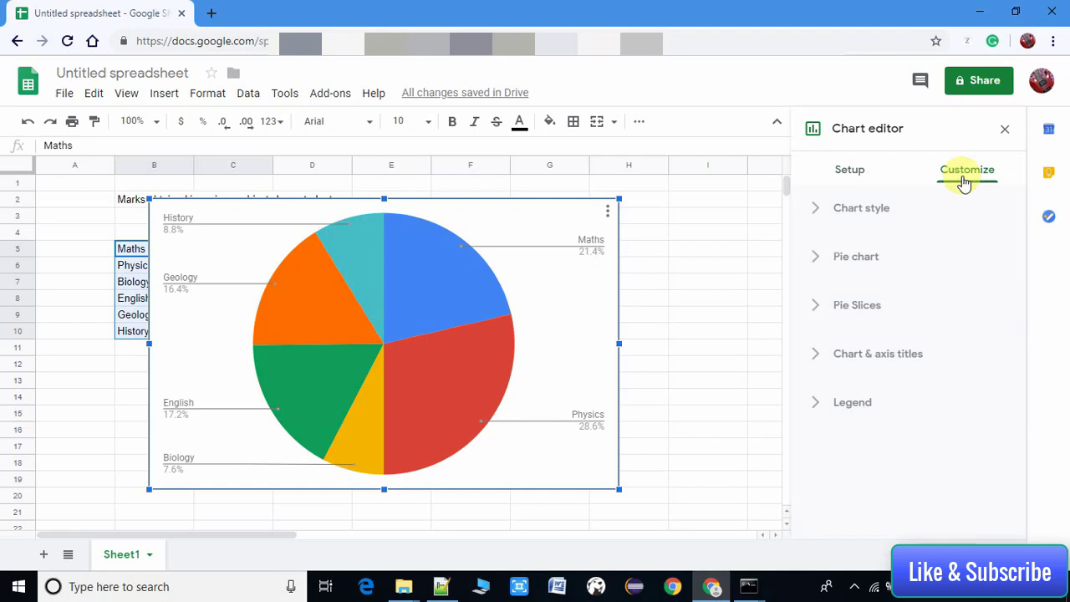
{"action": "left_click", "coordinate": [817, 259]}
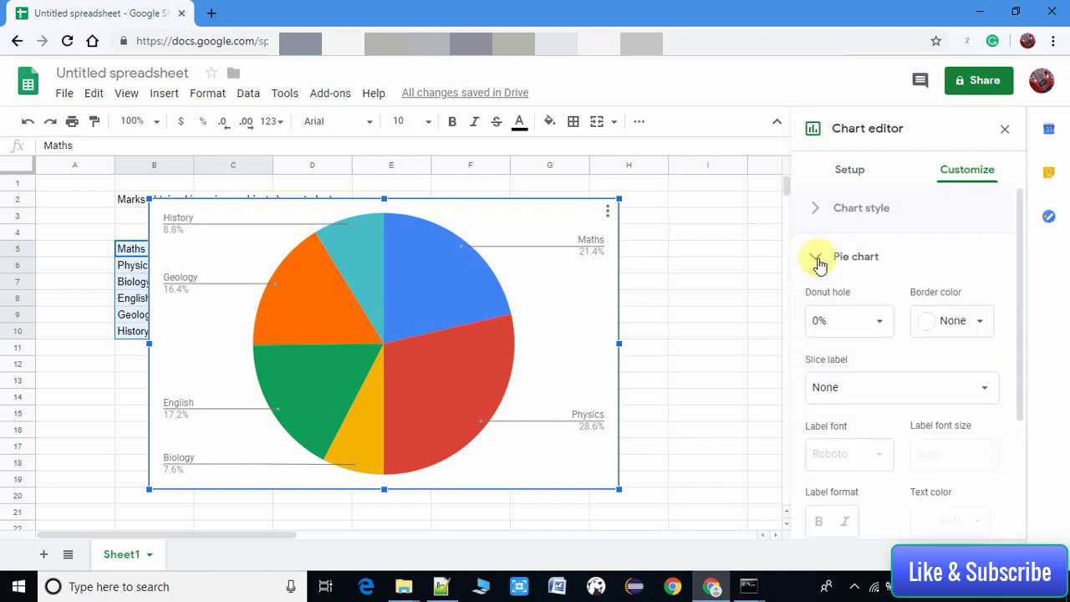
{"action": "left_click", "coordinate": [878, 323]}
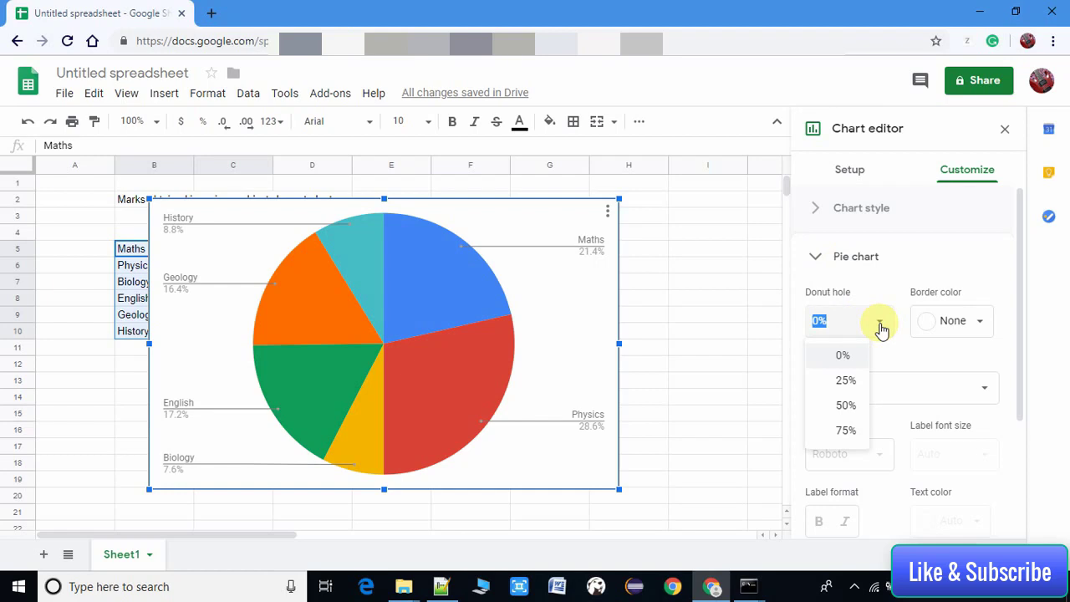
{"action": "left_click", "coordinate": [861, 389]}
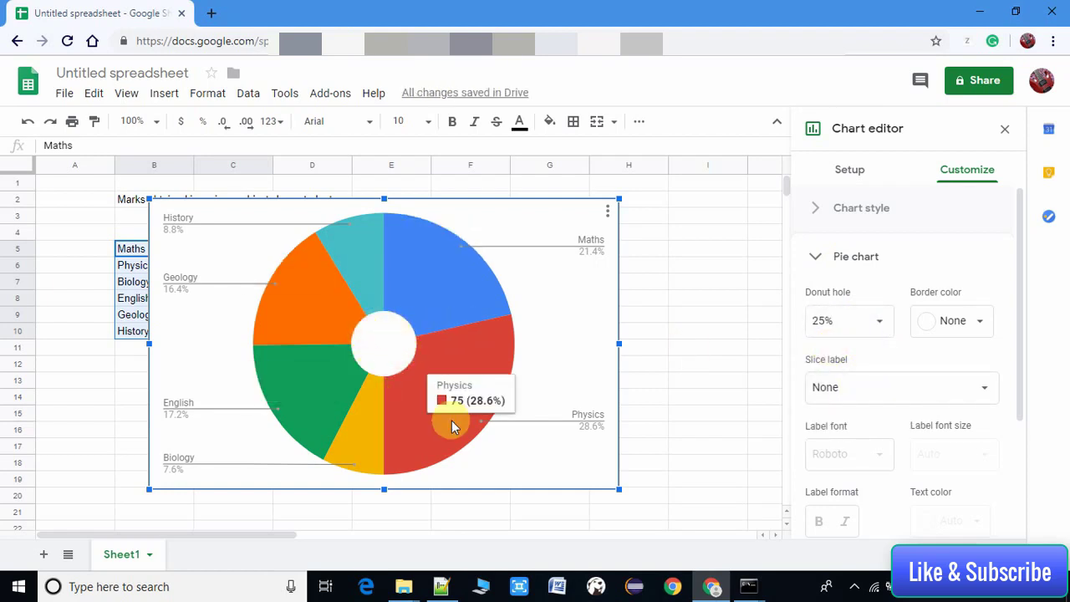
{"action": "left_click", "coordinate": [879, 323]}
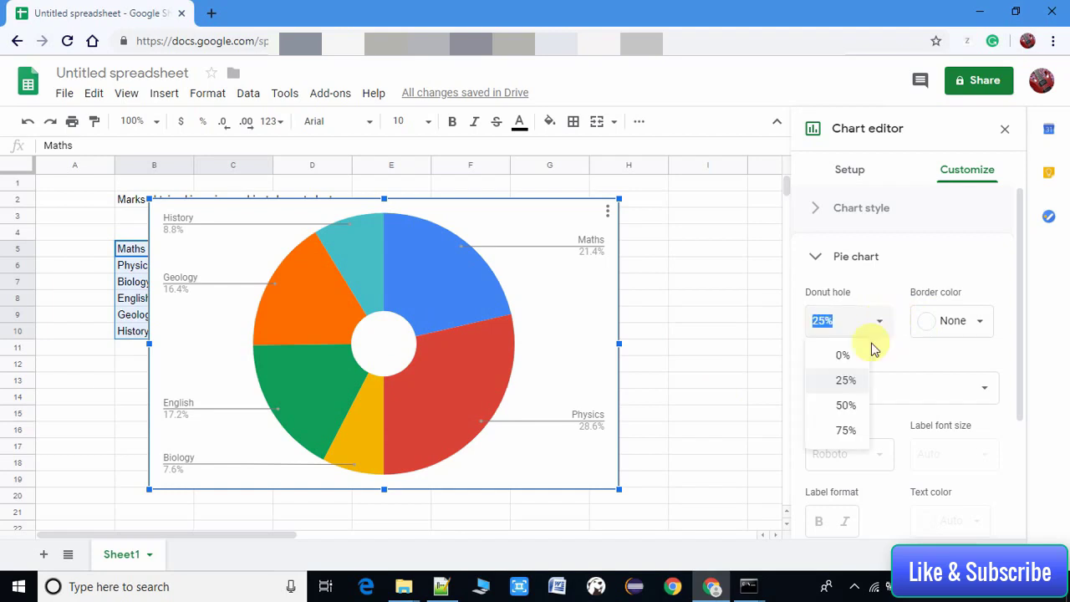
{"action": "left_click", "coordinate": [848, 408]}
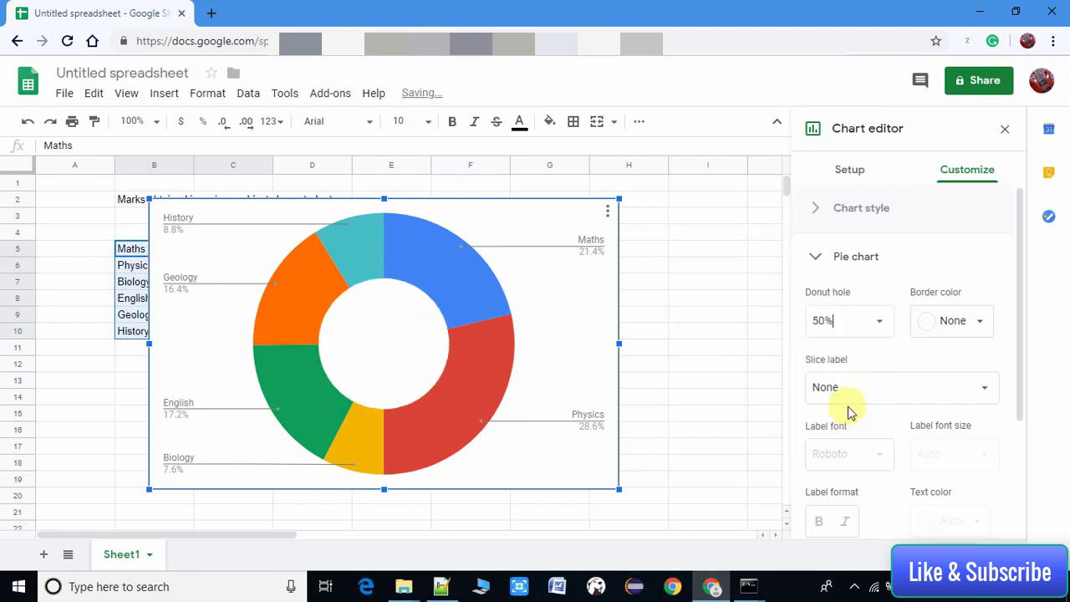
{"action": "left_click", "coordinate": [880, 324]}
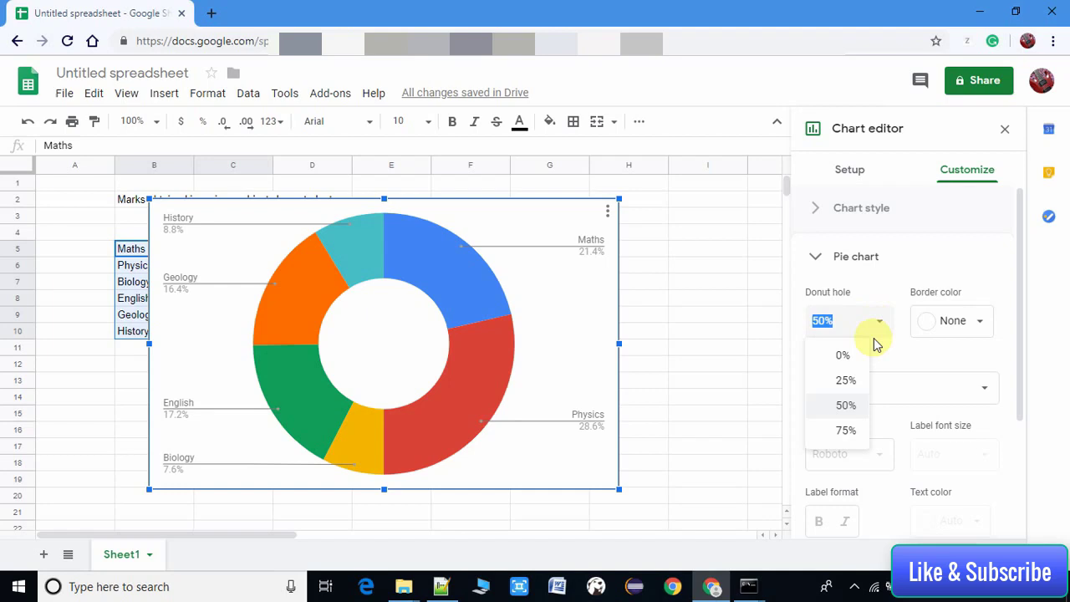
{"action": "left_click", "coordinate": [851, 352]}
{"action": "left_click", "coordinate": [883, 327]}
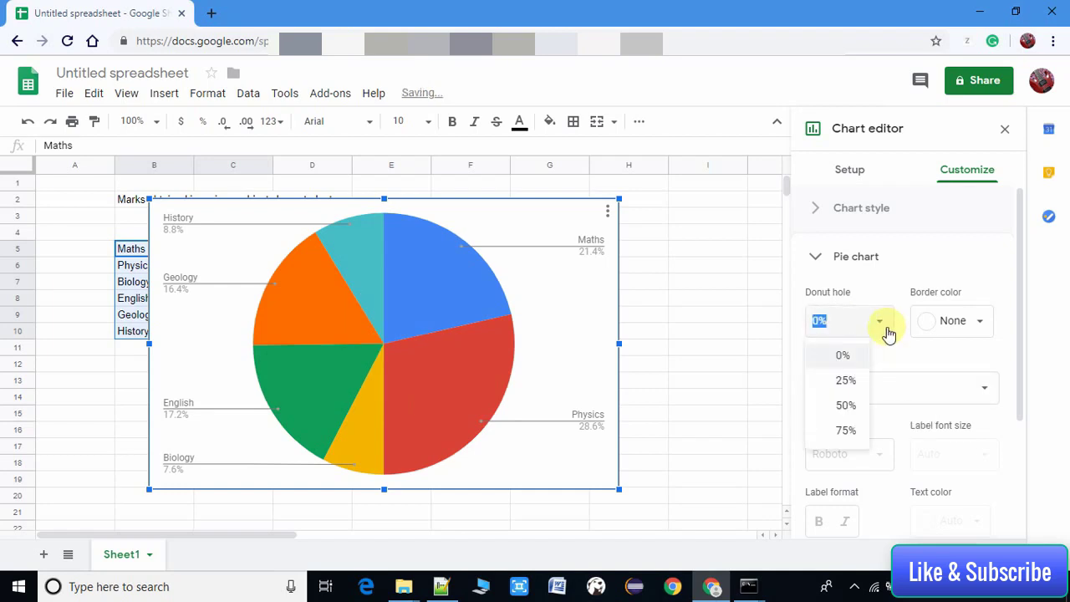
{"action": "left_click", "coordinate": [862, 377]}
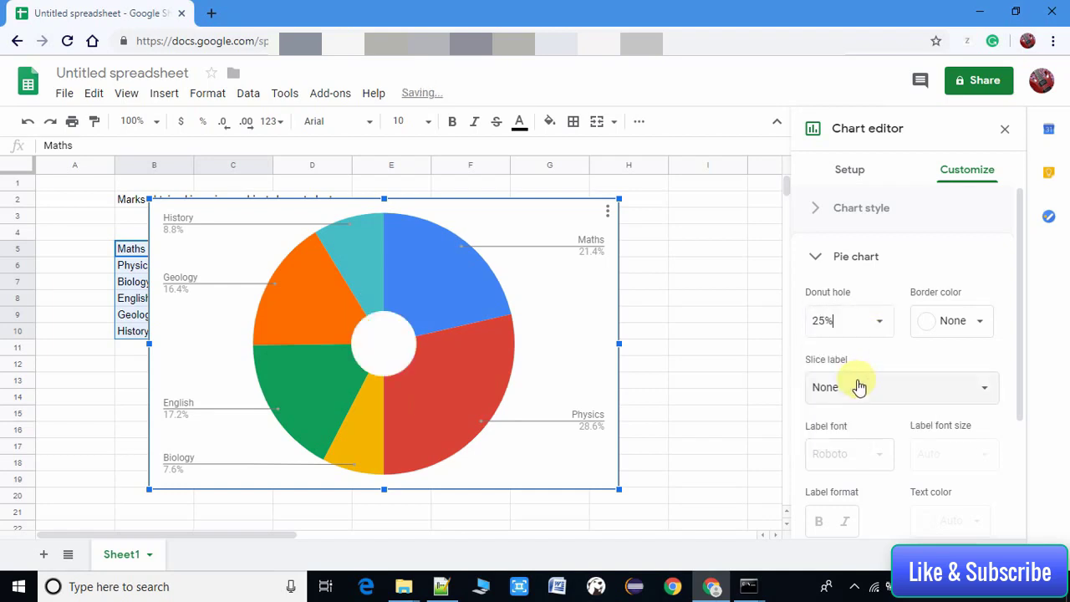
Set the pie slice border colour to black.
{"action": "left_click", "coordinate": [939, 326]}
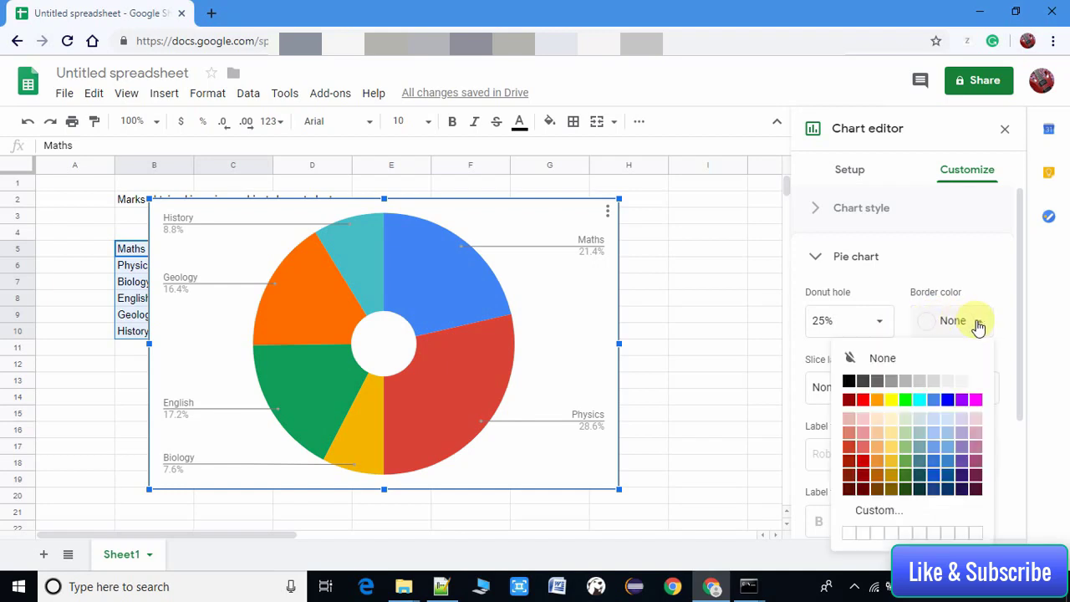
{"action": "left_click", "coordinate": [950, 408]}
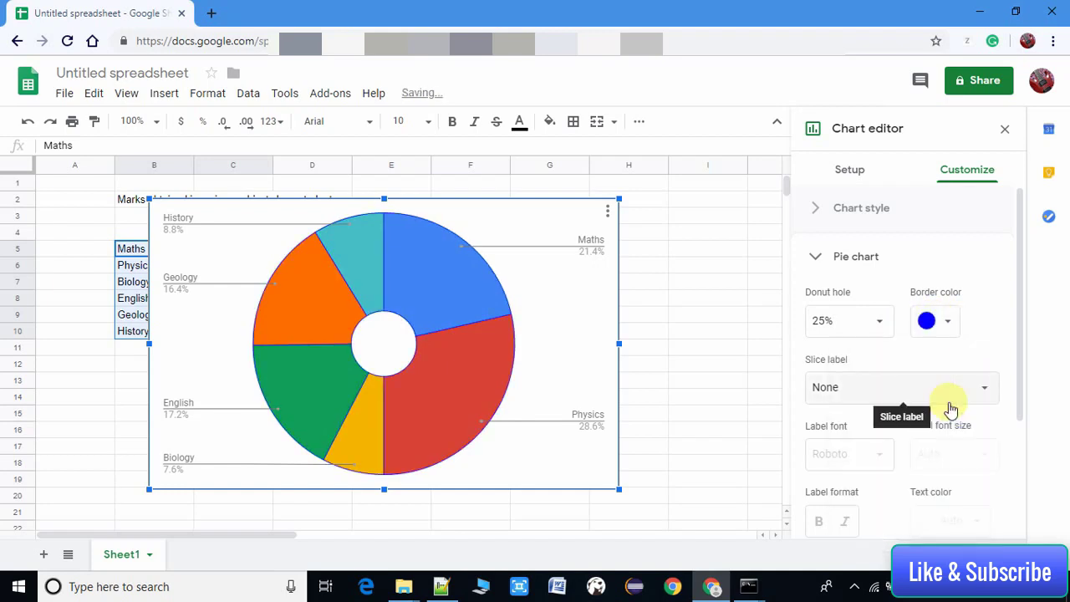
{"action": "left_click", "coordinate": [942, 328]}
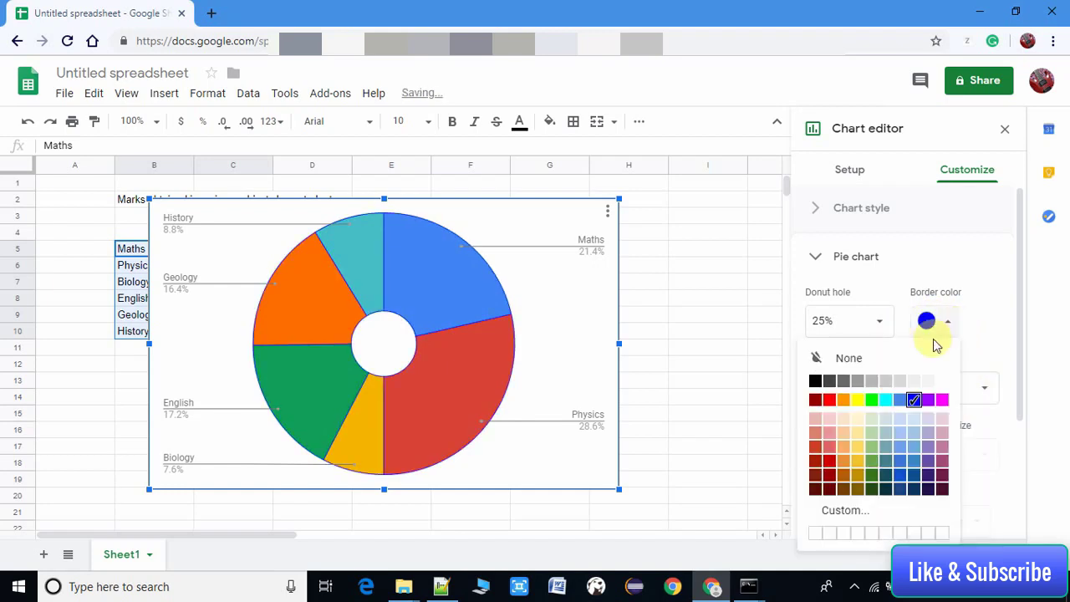
{"action": "left_click", "coordinate": [817, 383]}
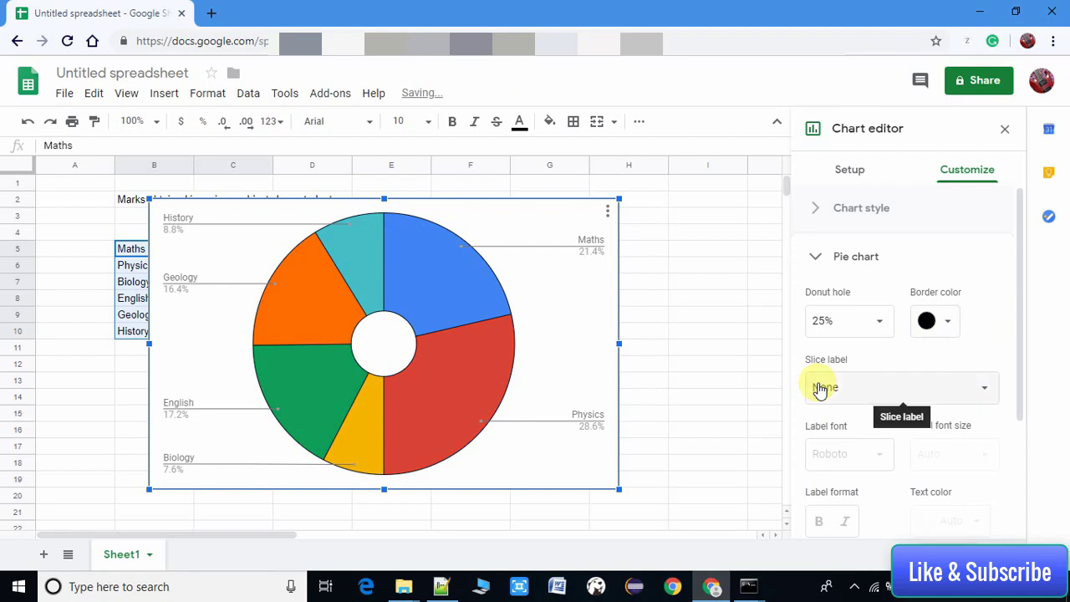
Show subject names as slice labels in italic Verdana.
{"action": "left_click", "coordinate": [980, 390]}
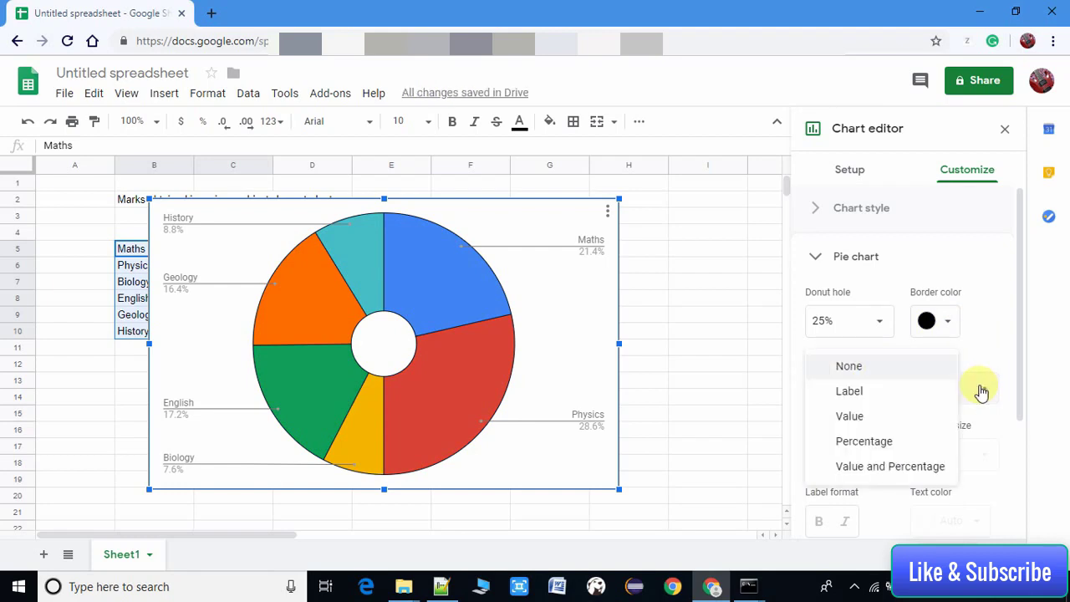
{"action": "left_click", "coordinate": [879, 404]}
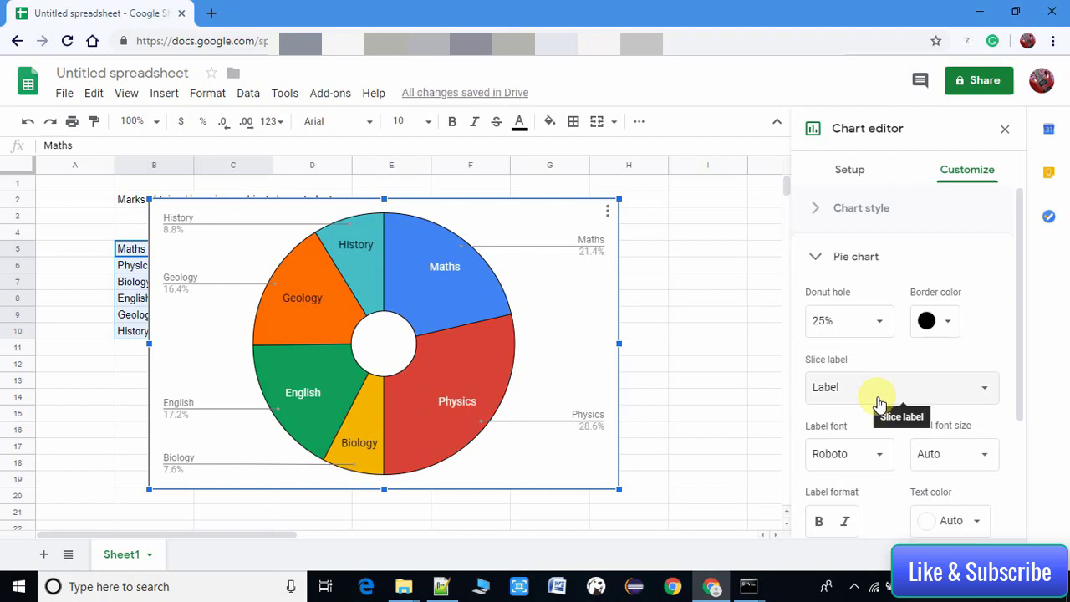
{"action": "left_click_drag", "start_coordinate": [1021, 406], "coordinate": [1027, 467]}
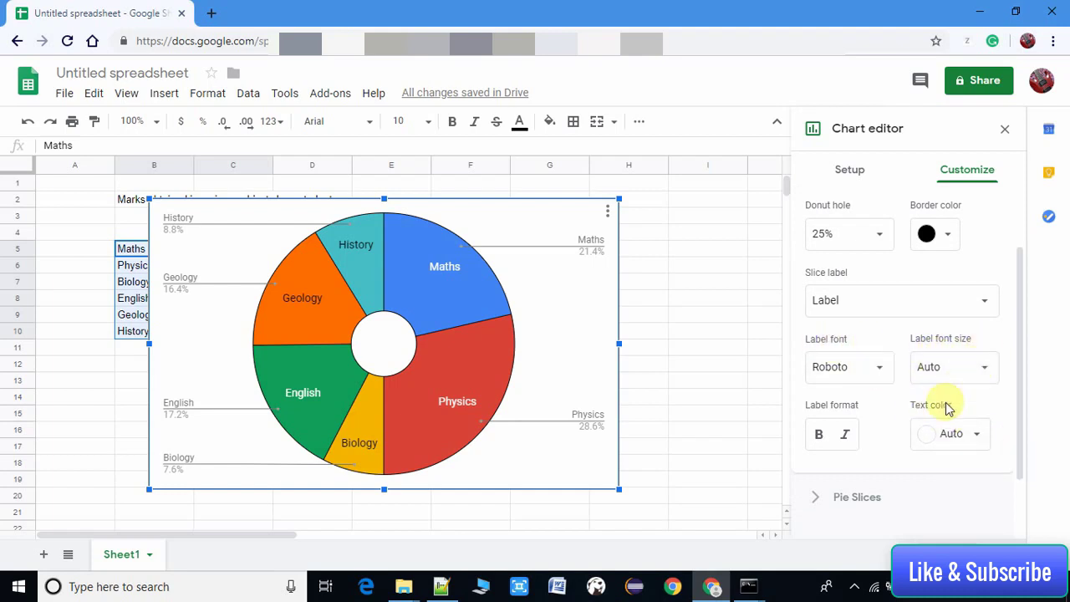
{"action": "left_click", "coordinate": [845, 437]}
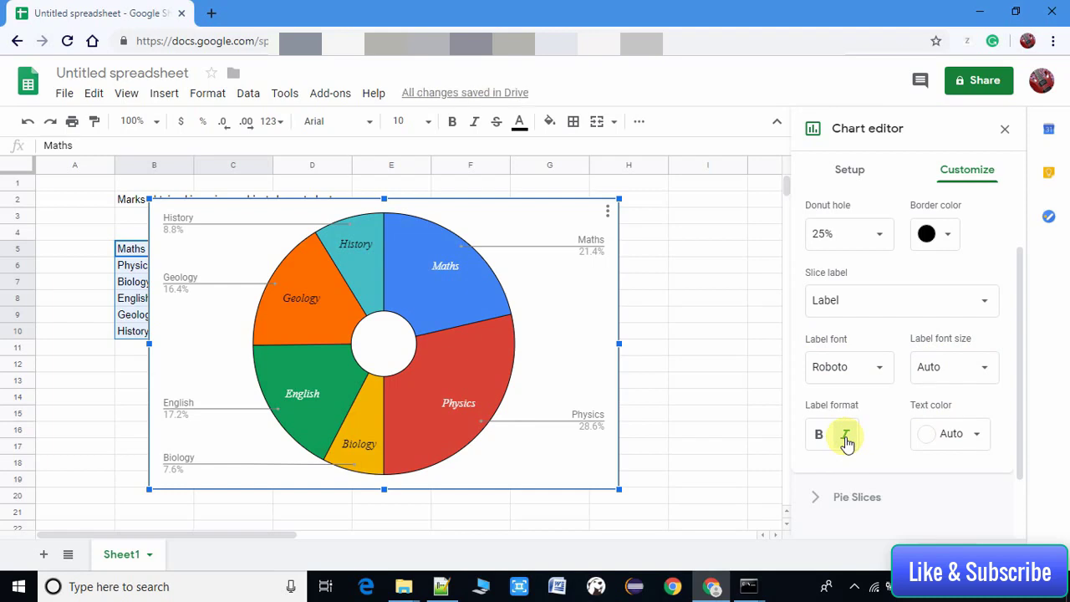
{"action": "left_click", "coordinate": [876, 369]}
{"action": "left_click", "coordinate": [864, 330]}
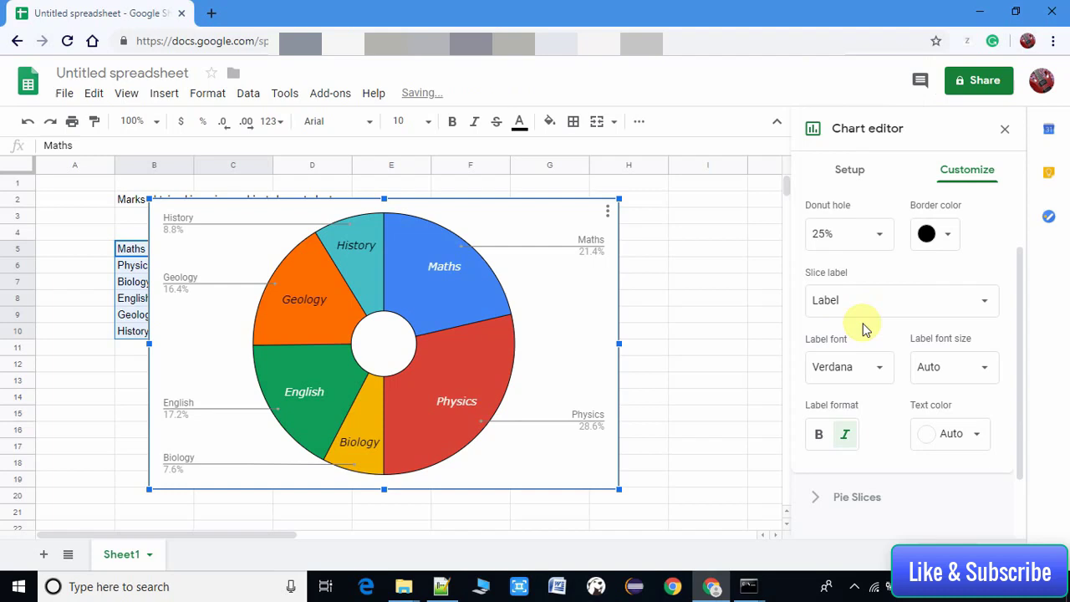
Set the slice label text colour to black.
{"action": "left_click", "coordinate": [979, 434]}
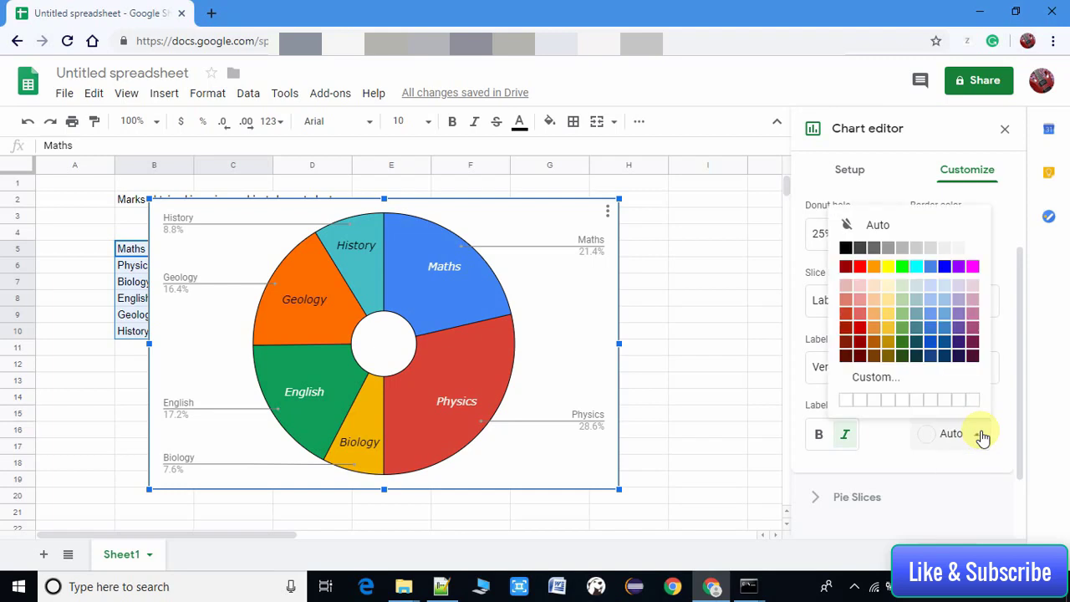
{"action": "left_click", "coordinate": [889, 329]}
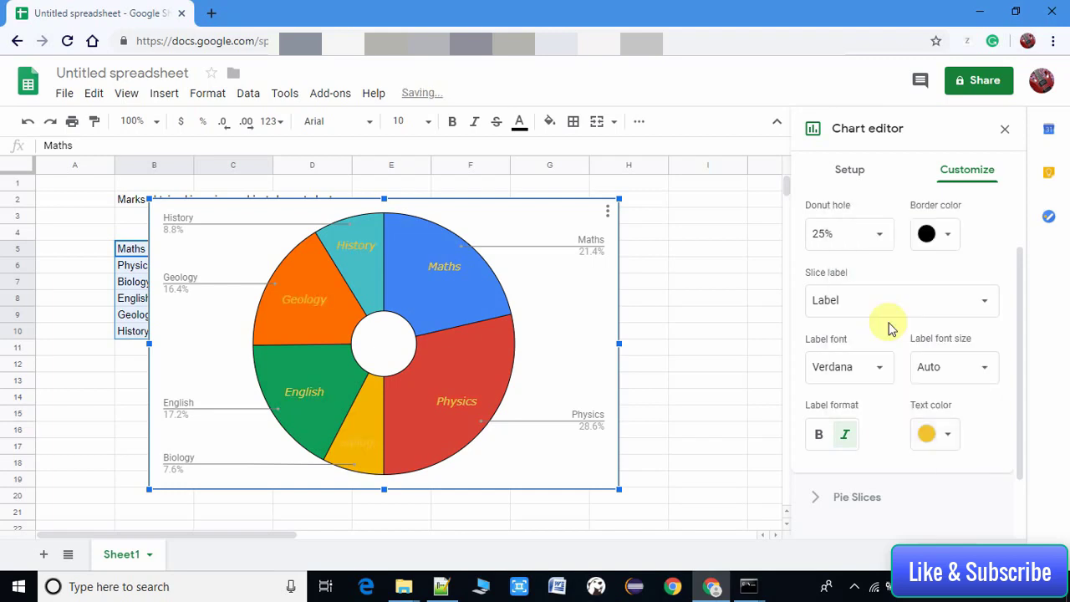
{"action": "left_click", "coordinate": [973, 374]}
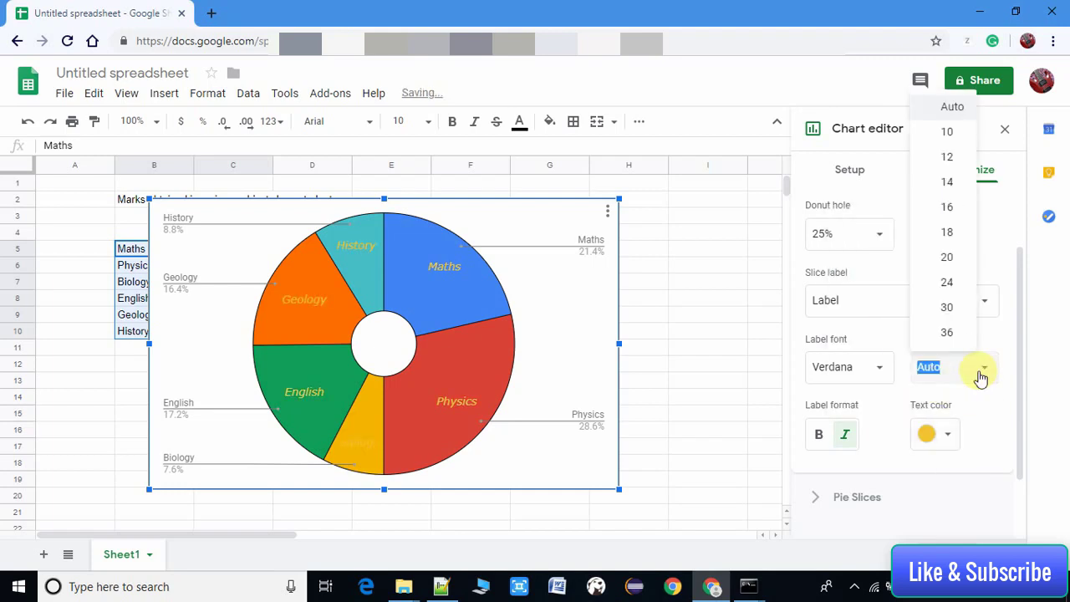
{"action": "left_click", "coordinate": [936, 435]}
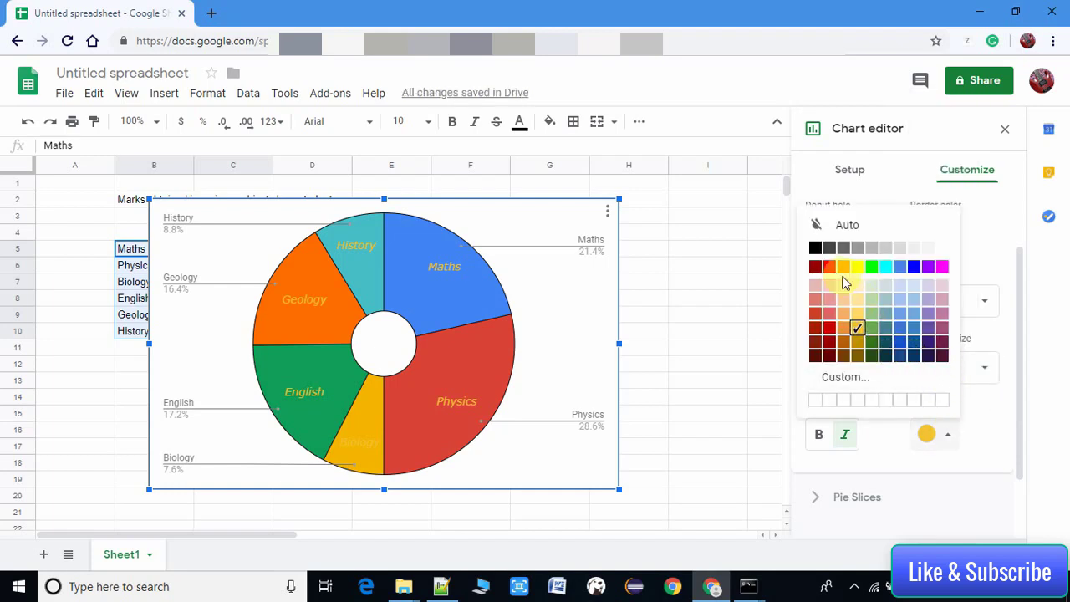
{"action": "left_click", "coordinate": [816, 248]}
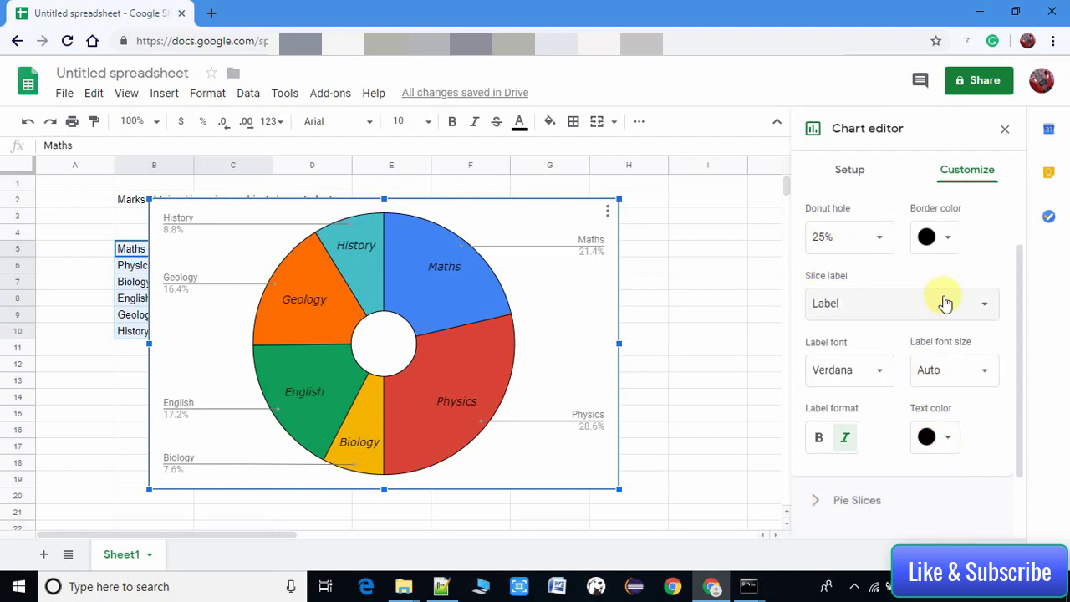
{"action": "scroll", "coordinate": [943, 379], "scroll_direction": "up", "scroll_amount": 2}
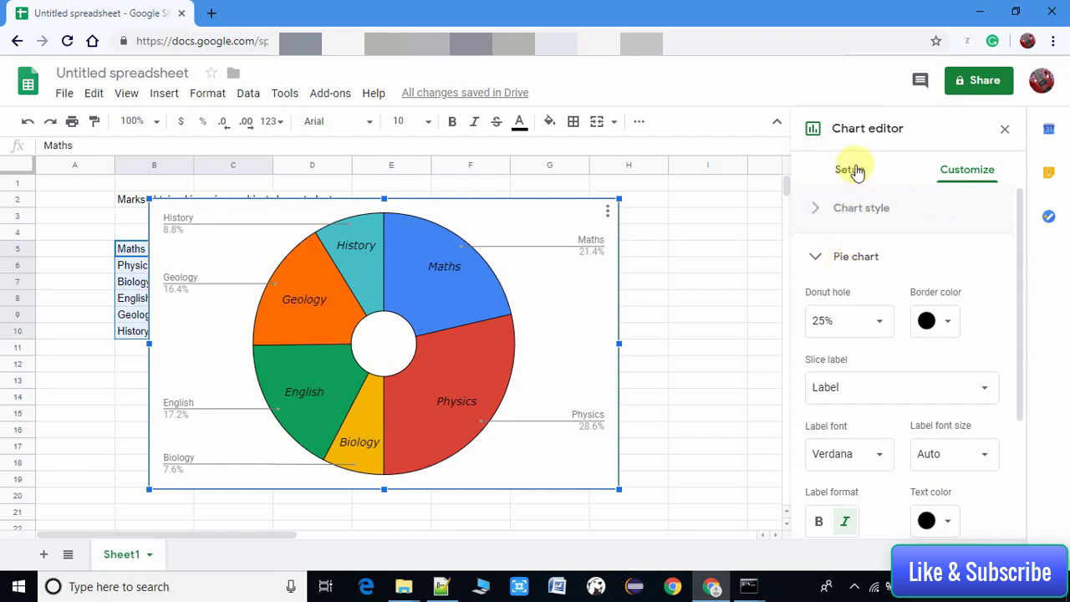
In Pie slices, recolour the Maths slice from blue to bright green.
{"action": "left_click", "coordinate": [820, 260]}
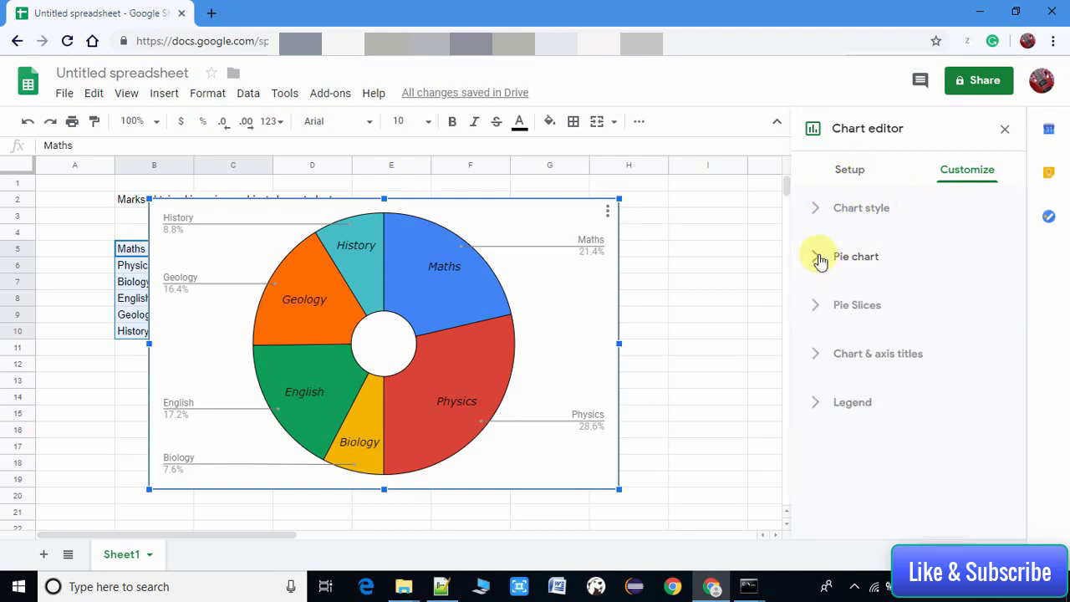
{"action": "left_click", "coordinate": [814, 311]}
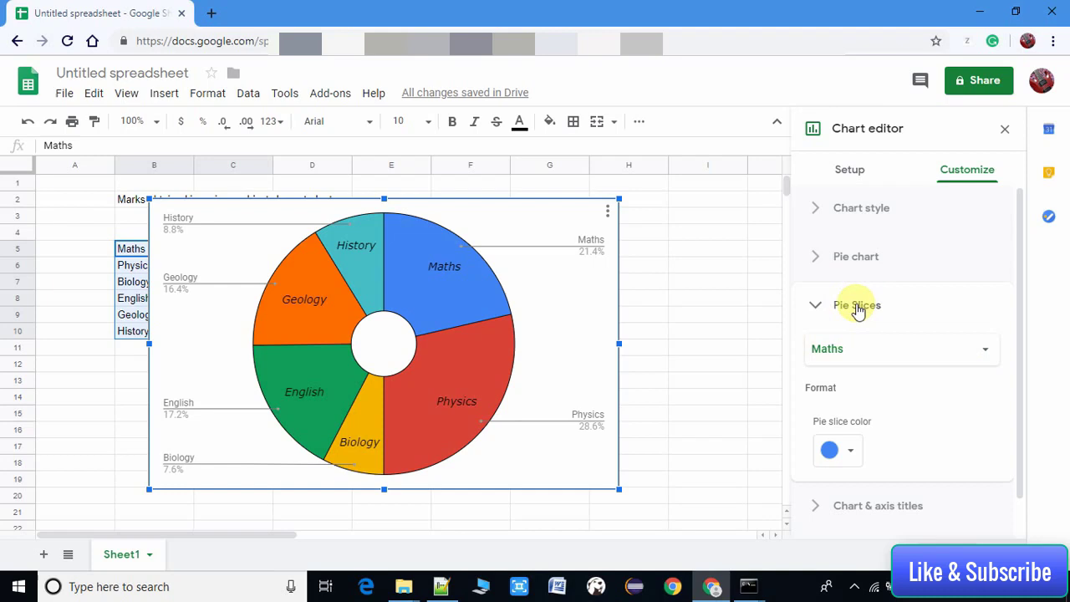
{"action": "left_click", "coordinate": [915, 352]}
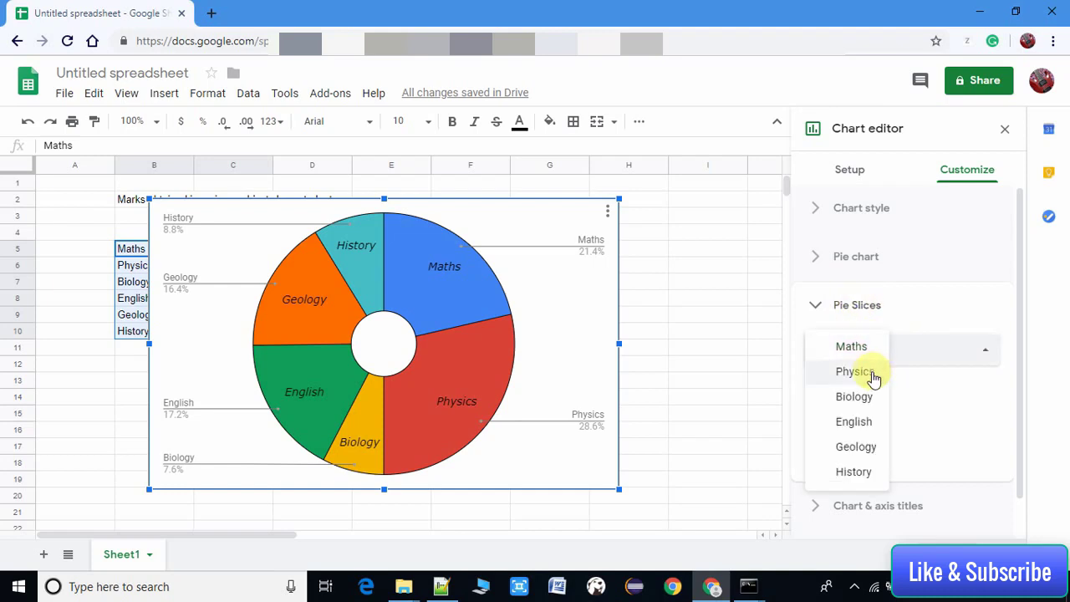
{"action": "left_click", "coordinate": [912, 370]}
{"action": "mouse_move", "coordinate": [455, 278]}
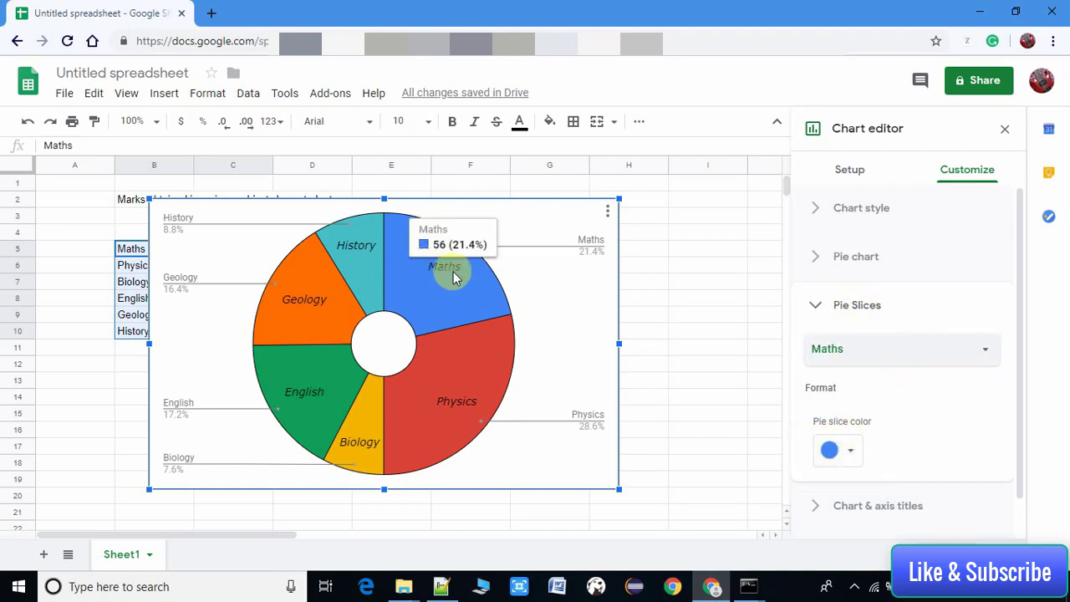
{"action": "left_click", "coordinate": [852, 453]}
{"action": "left_click", "coordinate": [841, 378]}
{"action": "mouse_move", "coordinate": [441, 279]}
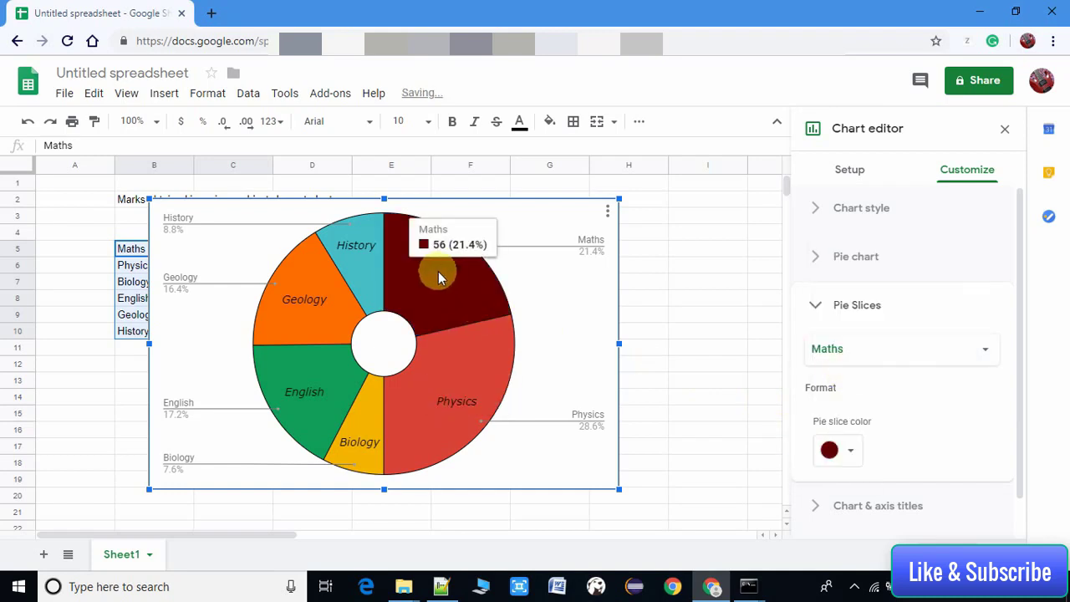
{"action": "left_click", "coordinate": [845, 452]}
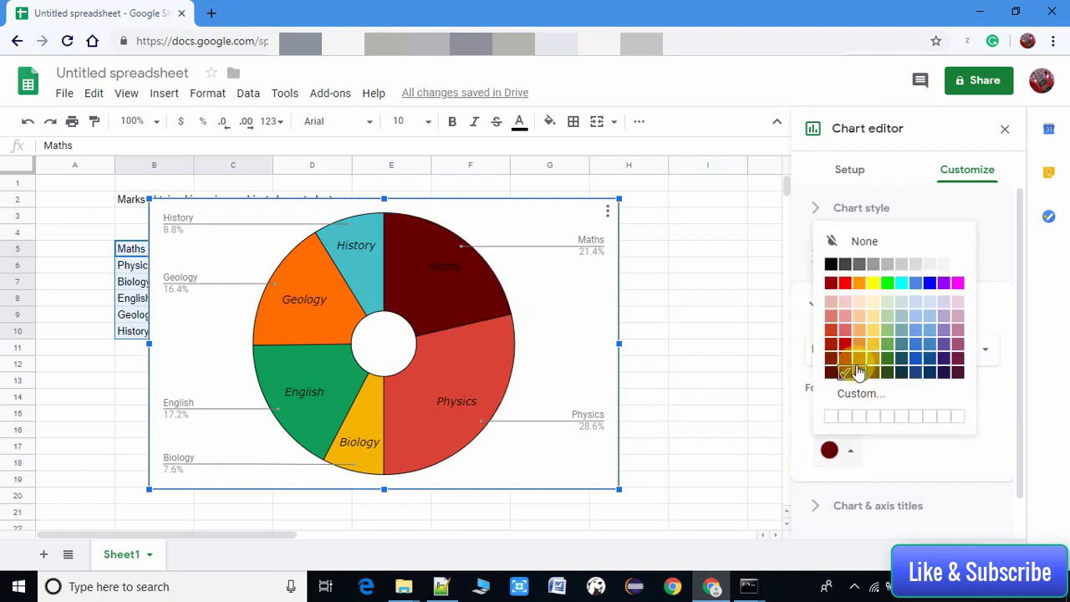
{"action": "left_click", "coordinate": [887, 284]}
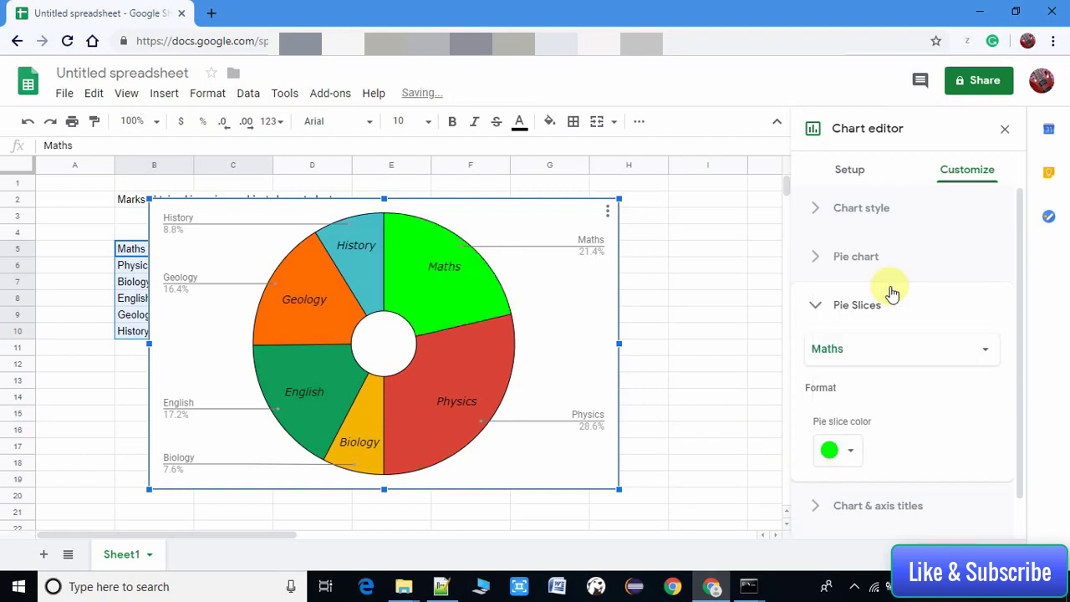
{"action": "mouse_move", "coordinate": [406, 281]}
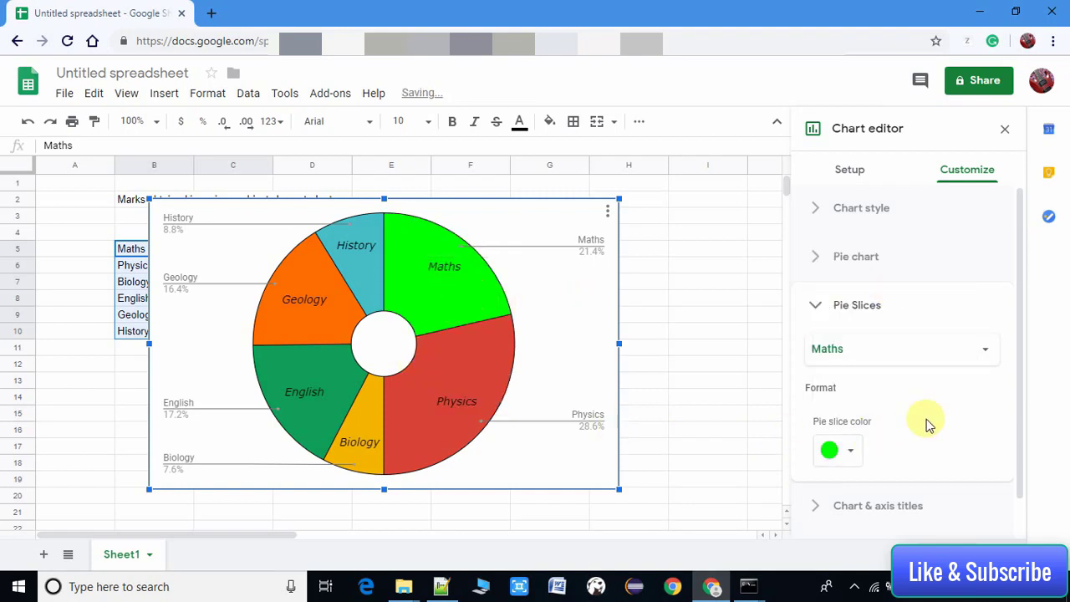
Set the legend position to Bottom.
{"action": "left_click", "coordinate": [817, 310]}
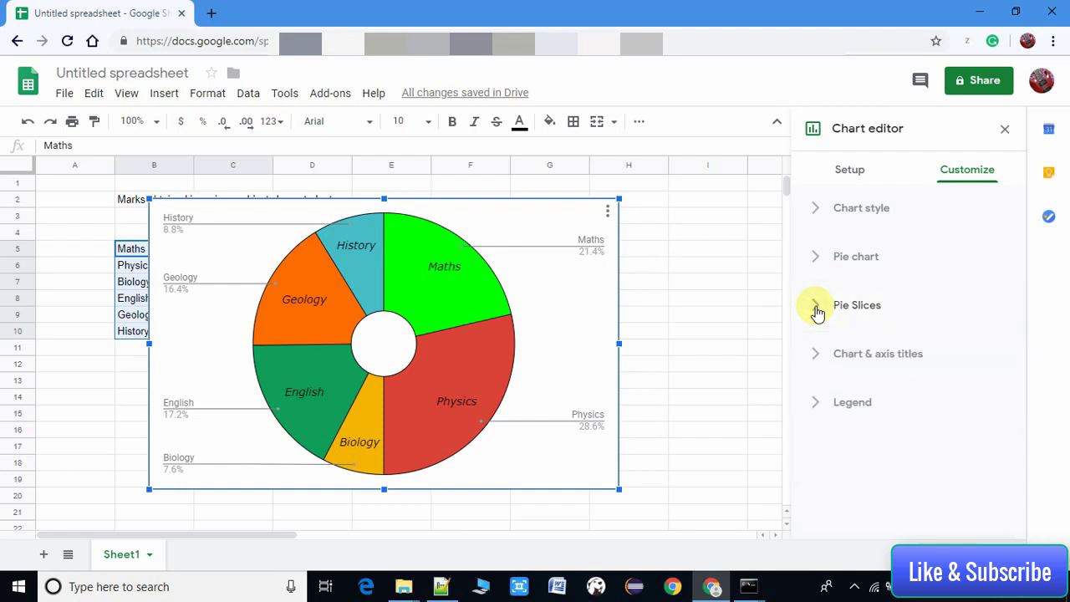
{"action": "left_click", "coordinate": [819, 407]}
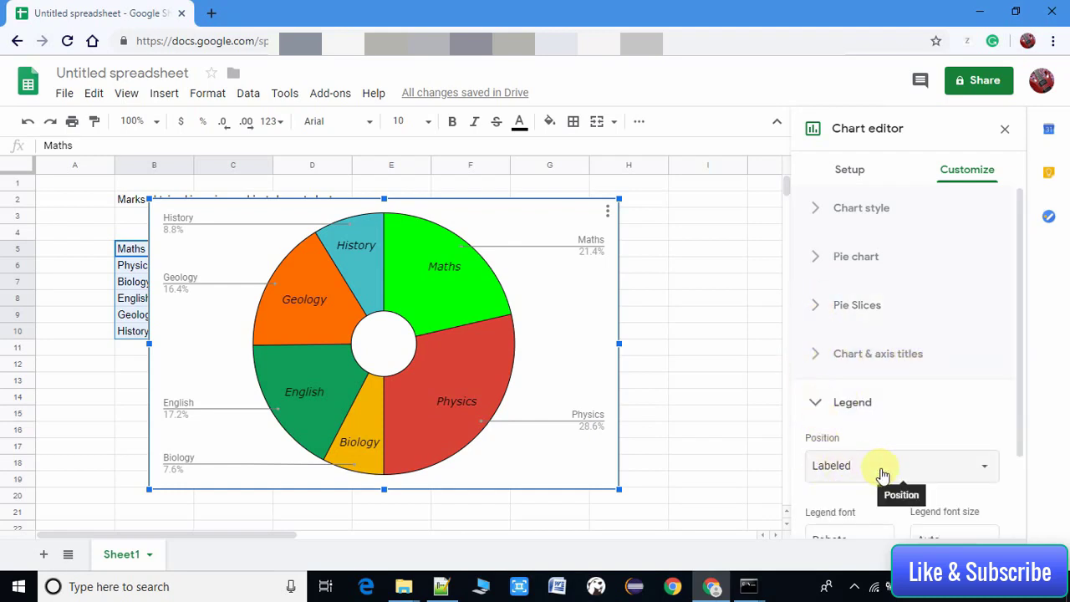
{"action": "left_click", "coordinate": [986, 473]}
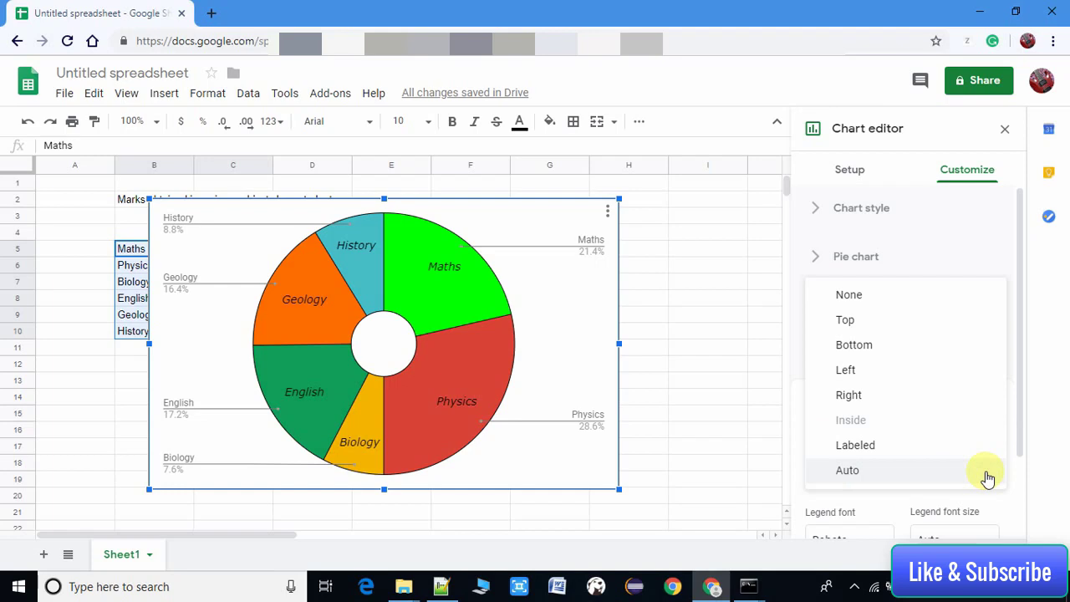
{"action": "left_click", "coordinate": [851, 396]}
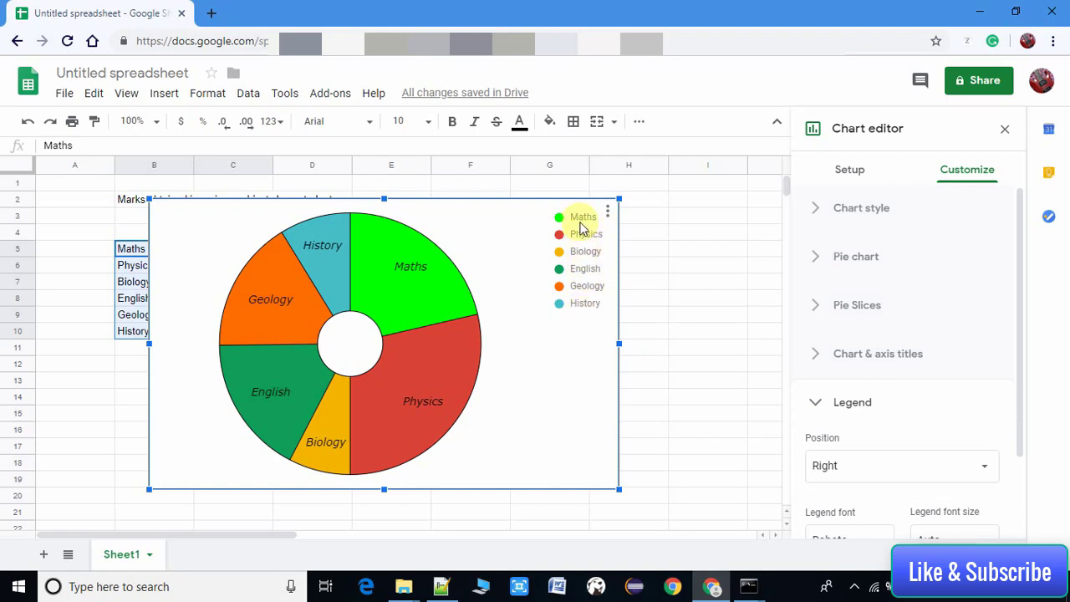
{"action": "left_click", "coordinate": [986, 469]}
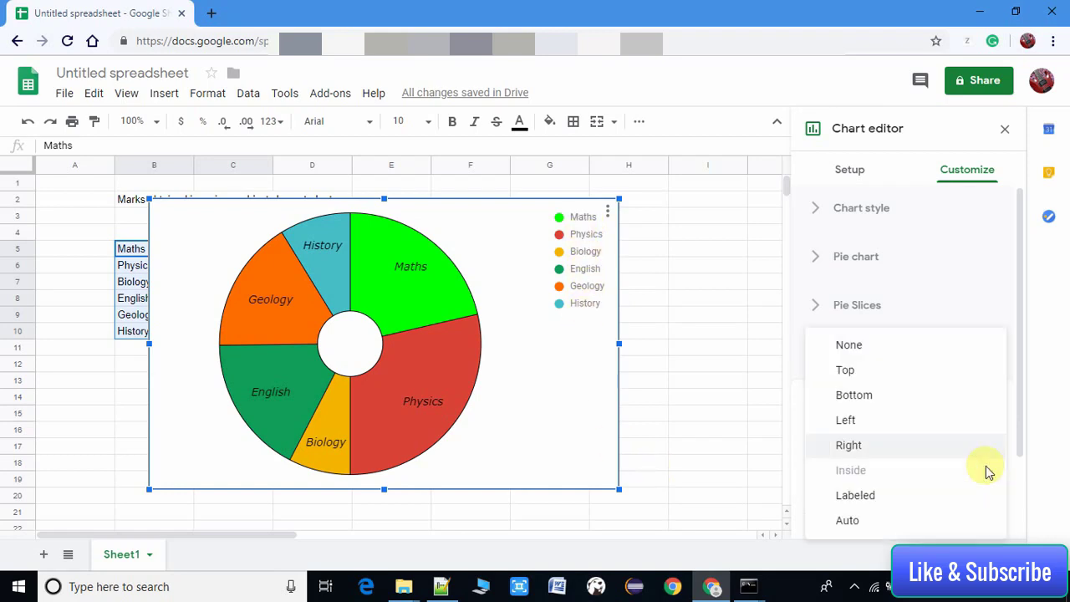
{"action": "left_click", "coordinate": [856, 420]}
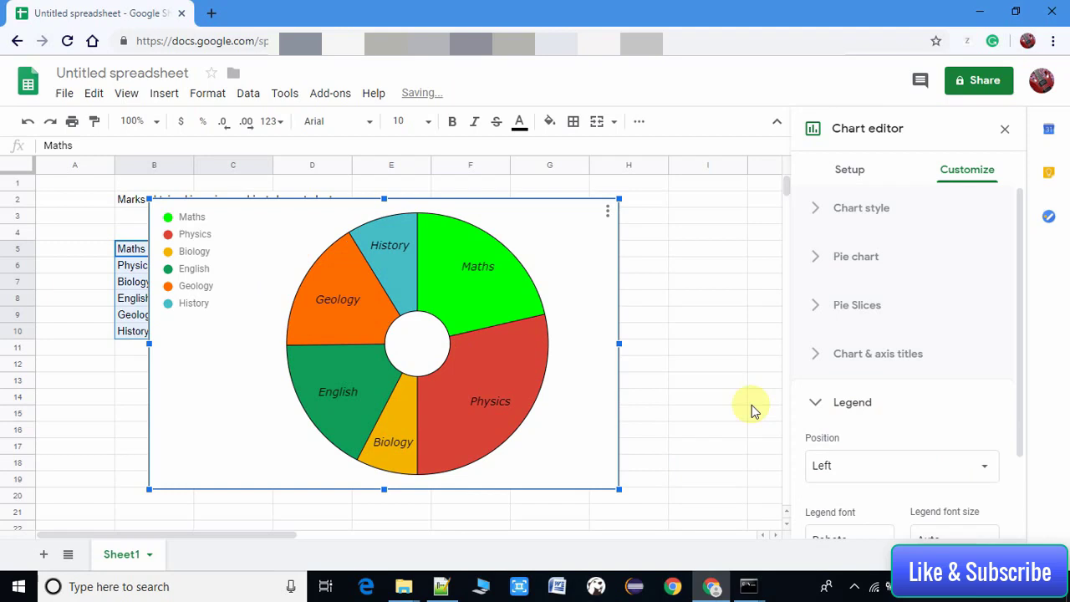
{"action": "left_click", "coordinate": [982, 473]}
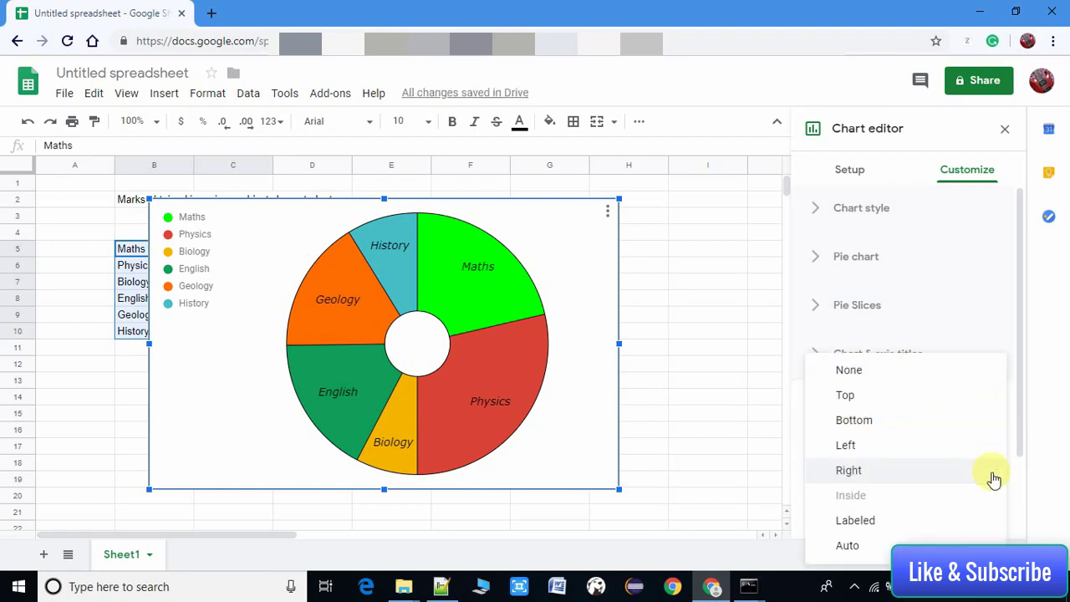
{"action": "left_click", "coordinate": [869, 420]}
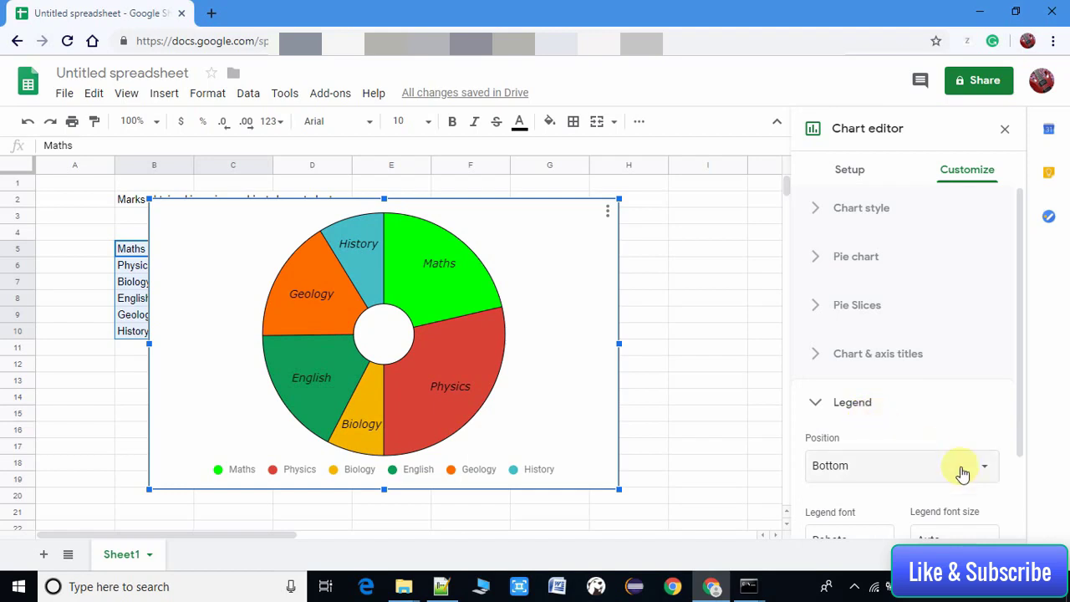
Make the legend text black and close the chart editor.
{"action": "scroll", "coordinate": [1008, 461], "scroll_direction": "down", "scroll_amount": 2}
{"action": "scroll", "coordinate": [1007, 475], "scroll_direction": "down", "scroll_amount": 1}
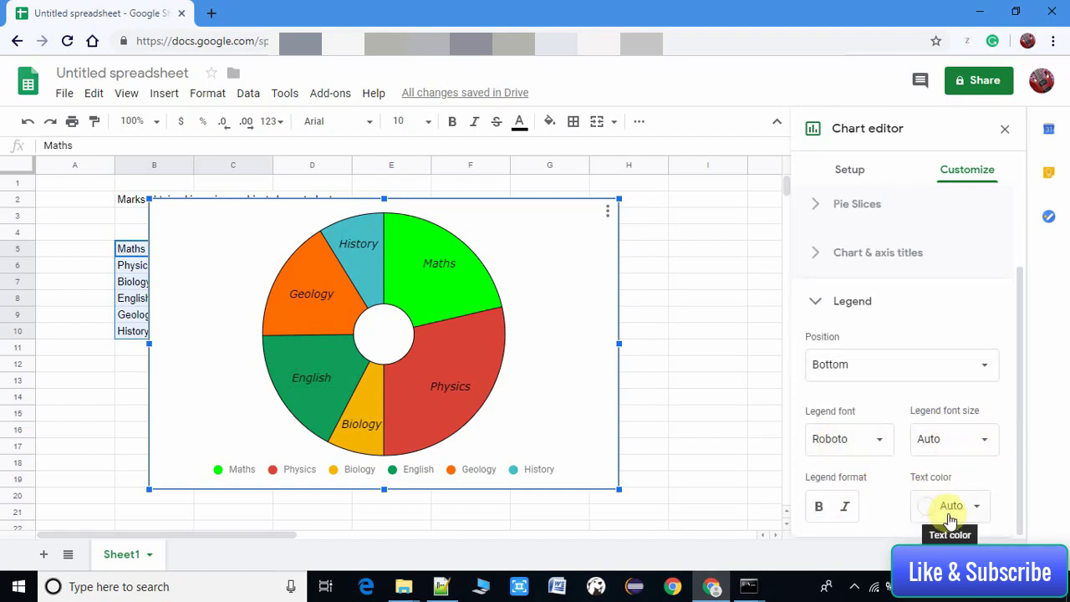
{"action": "left_click", "coordinate": [976, 508]}
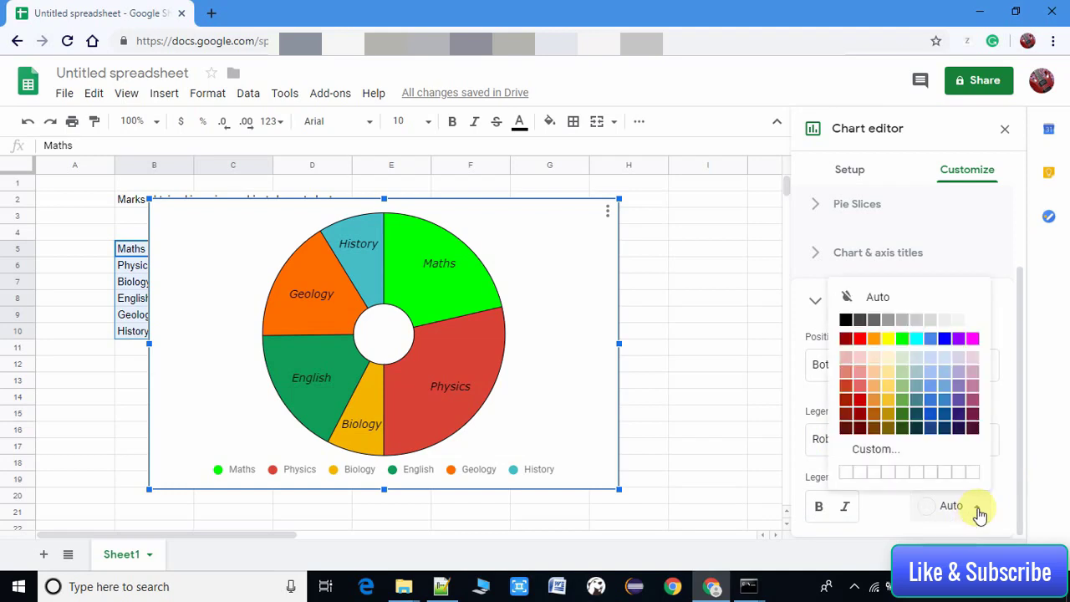
{"action": "left_click", "coordinate": [845, 319]}
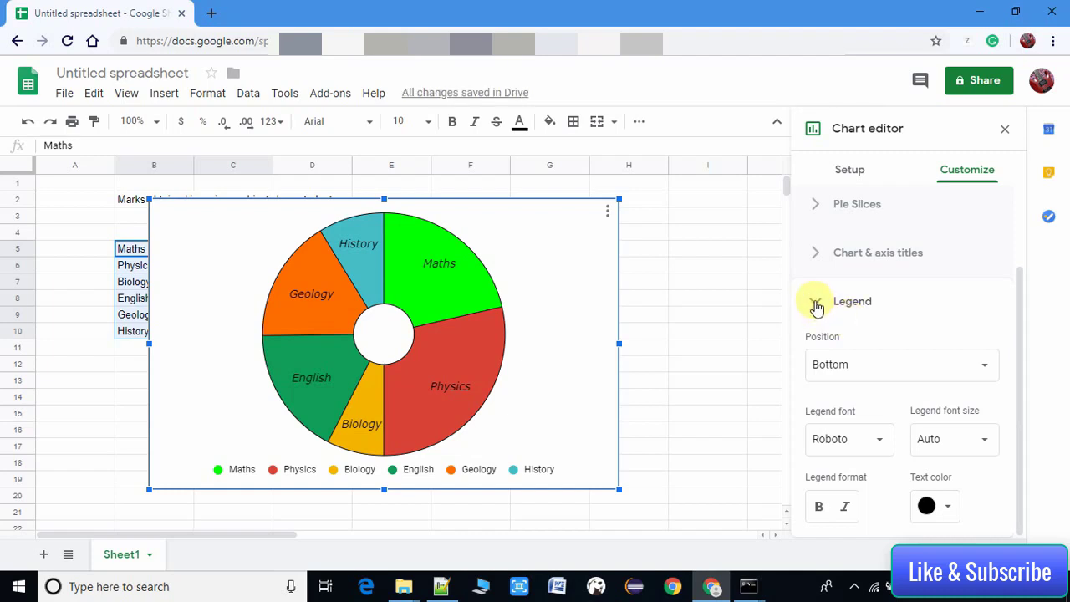
{"action": "left_click", "coordinate": [816, 302]}
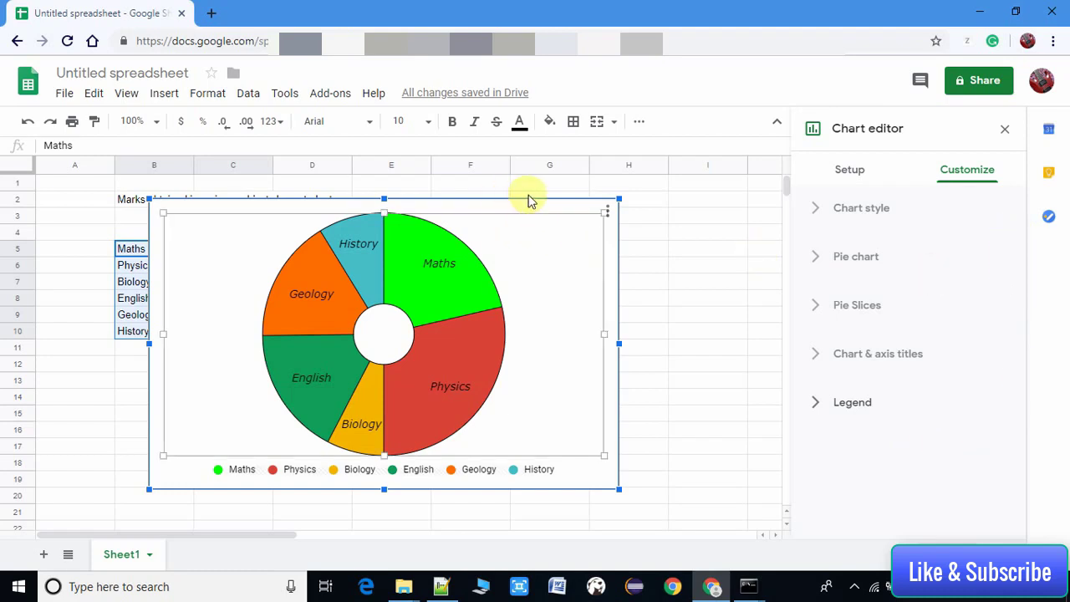
{"action": "left_click_drag", "start_coordinate": [501, 199], "coordinate": [516, 202]}
Move the donut chart to the right of the marks table.
{"action": "left_click", "coordinate": [560, 221]}
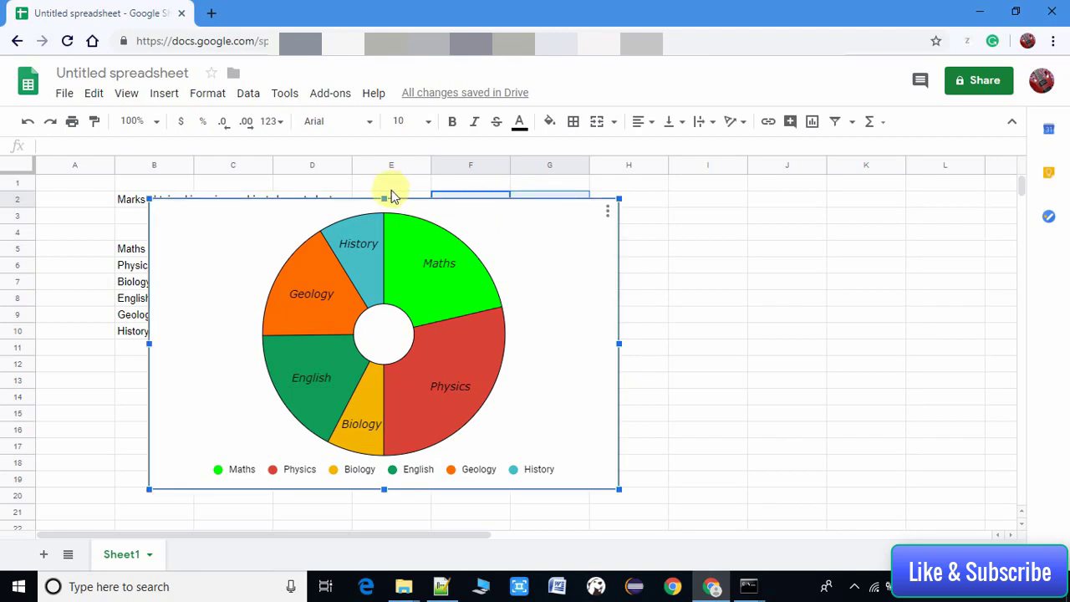
{"action": "left_click", "coordinate": [606, 211]}
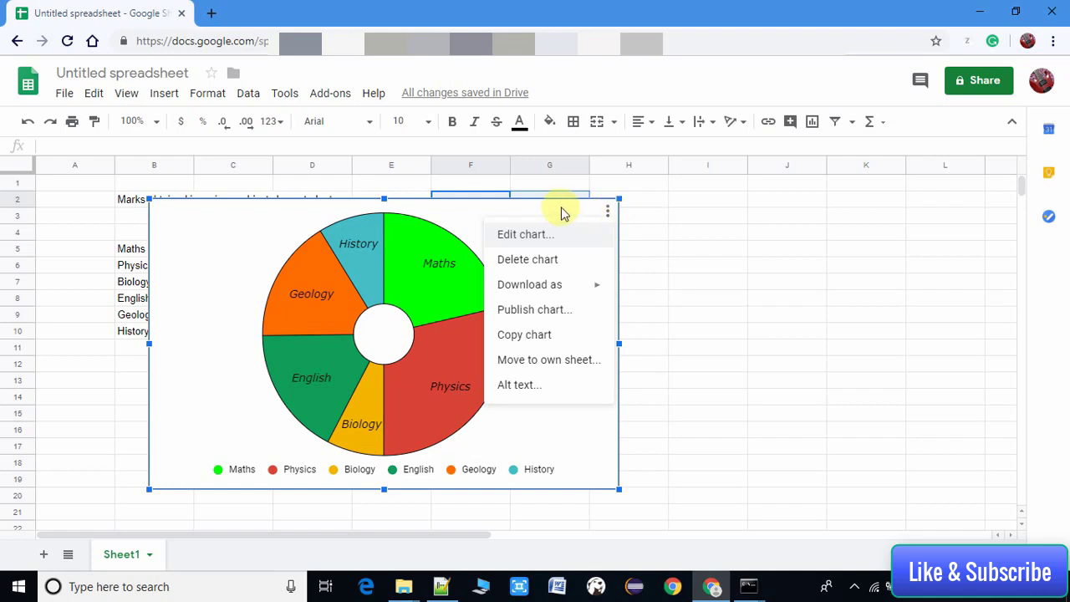
{"action": "left_click", "coordinate": [558, 233]}
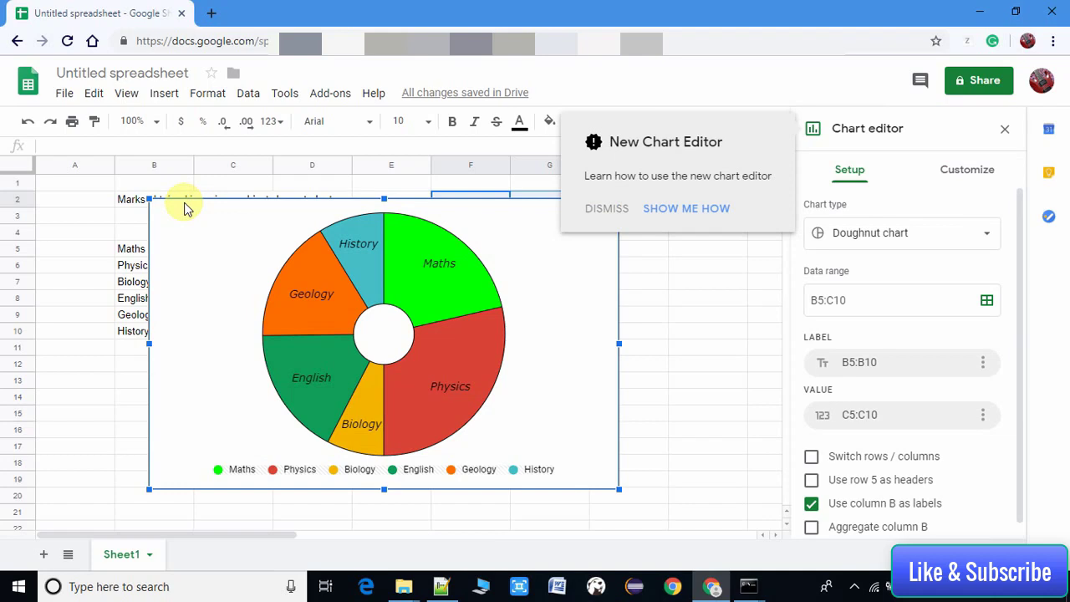
{"action": "left_click_drag", "start_coordinate": [189, 210], "coordinate": [362, 236]}
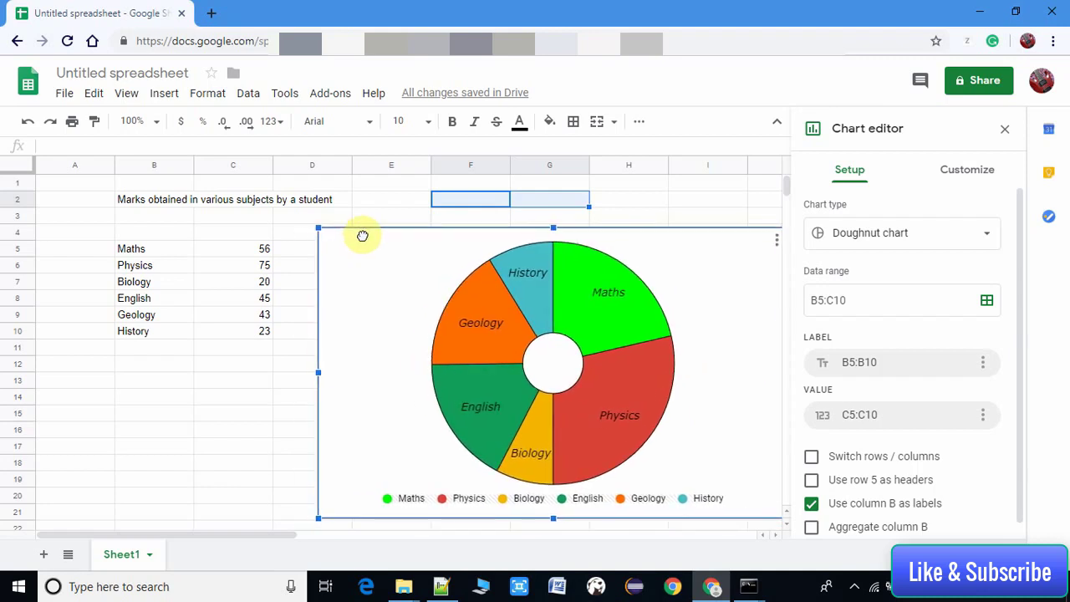
{"action": "left_click", "coordinate": [634, 201]}
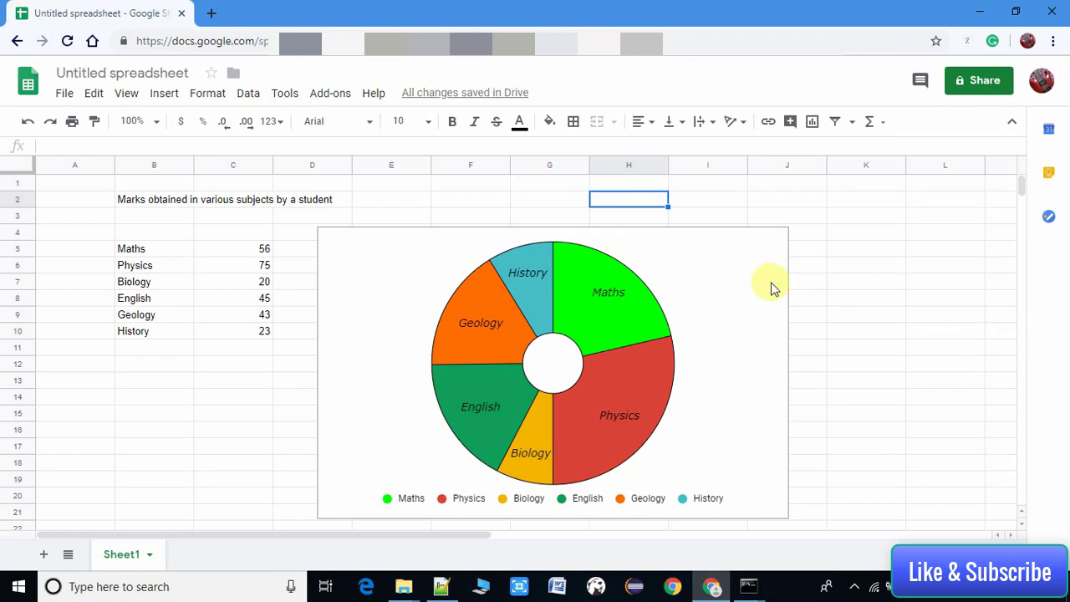
Reopen the chart editor and dismiss the 'New Chart Editor' tip.
{"action": "left_click", "coordinate": [760, 246]}
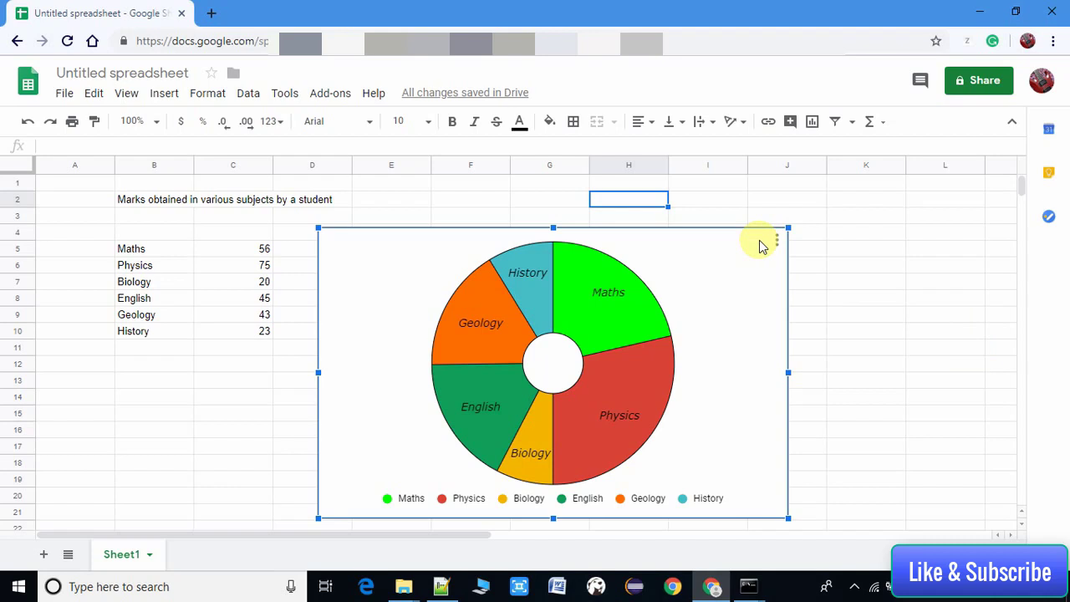
{"action": "left_click", "coordinate": [776, 240]}
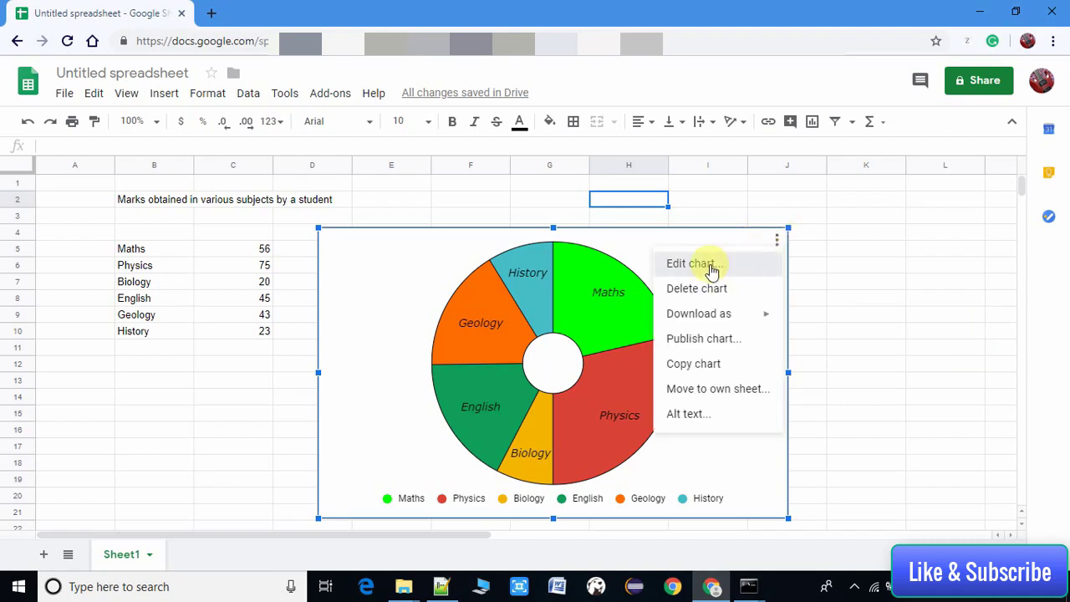
{"action": "left_click", "coordinate": [711, 269]}
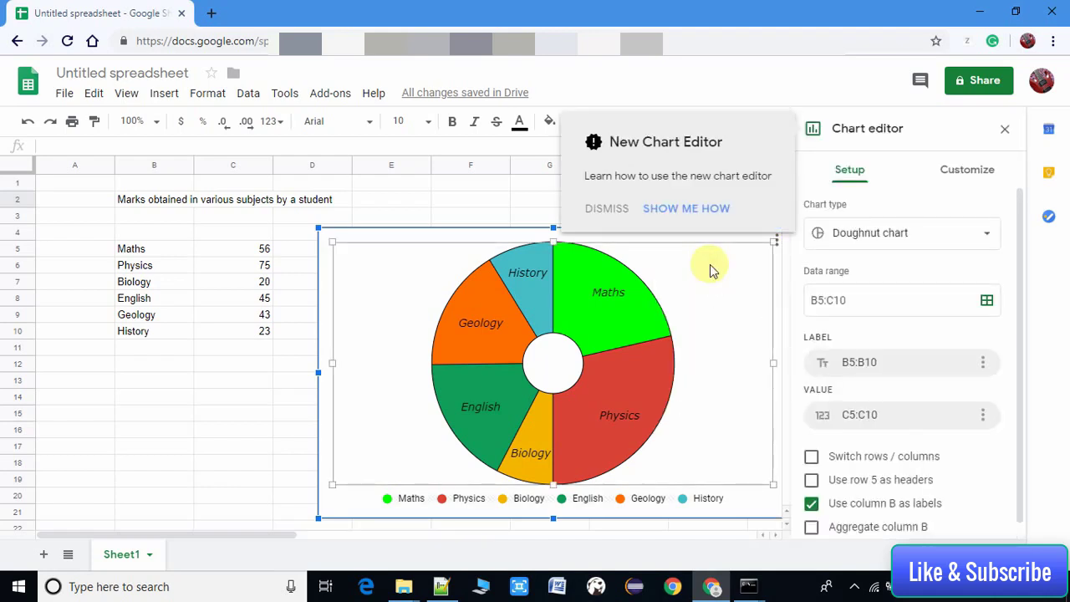
{"action": "left_click", "coordinate": [614, 211]}
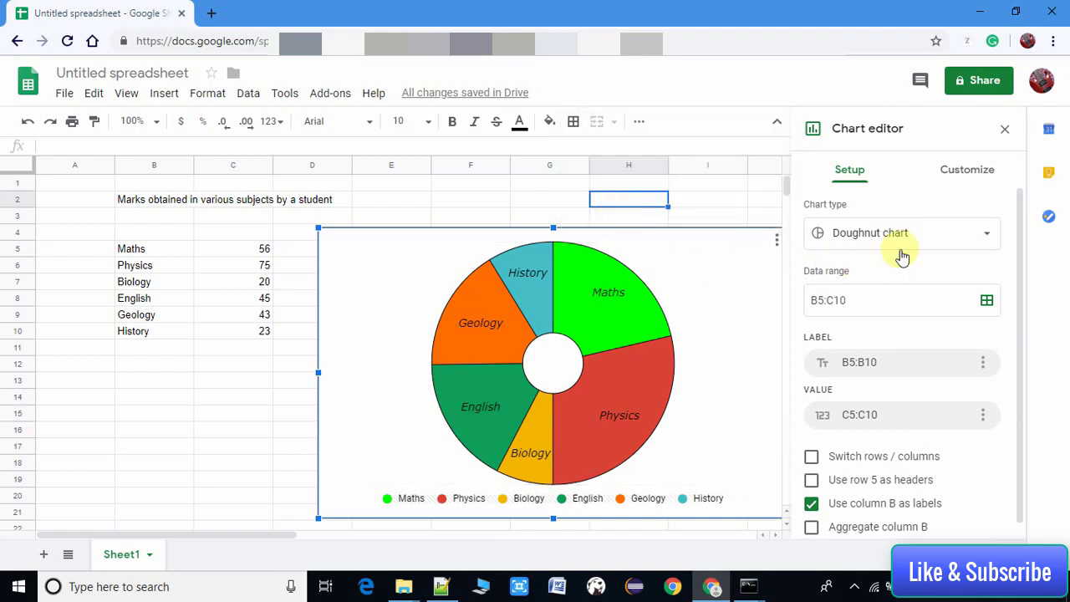
Change the chart type to '3D pie chart' and nudge the chart slightly up and left.
{"action": "left_click", "coordinate": [984, 240]}
{"action": "scroll", "coordinate": [969, 347], "scroll_direction": "down", "scroll_amount": 2}
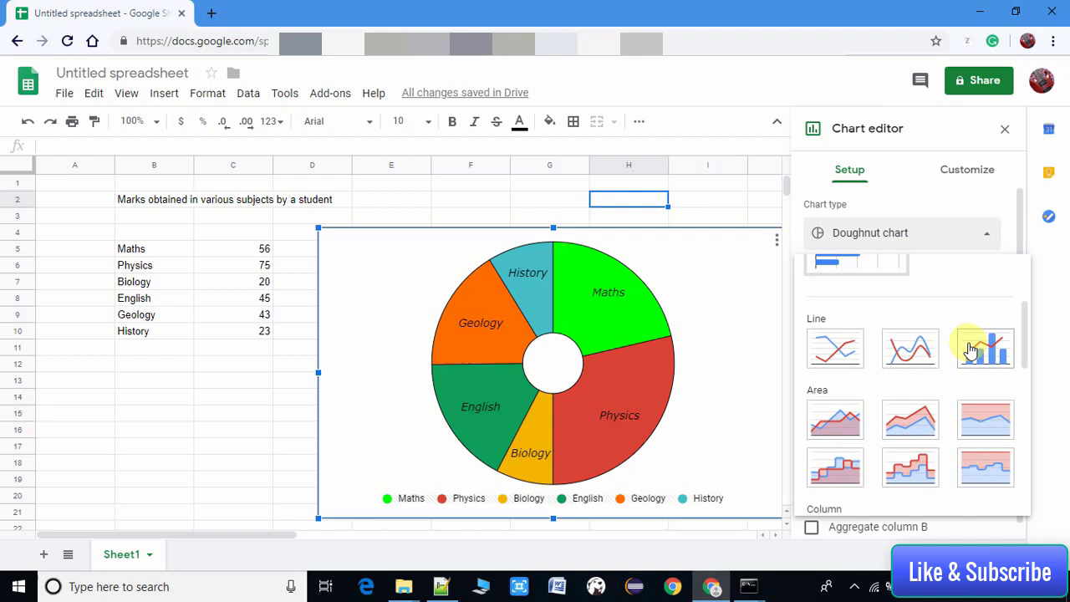
{"action": "scroll", "coordinate": [969, 347], "scroll_direction": "down", "scroll_amount": 3}
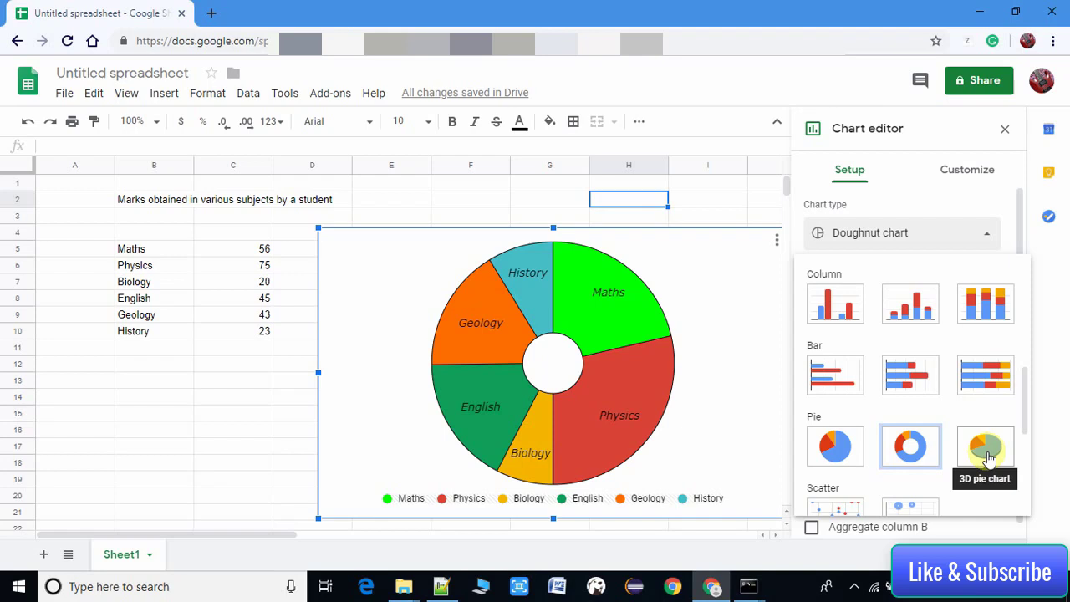
{"action": "left_click", "coordinate": [987, 453]}
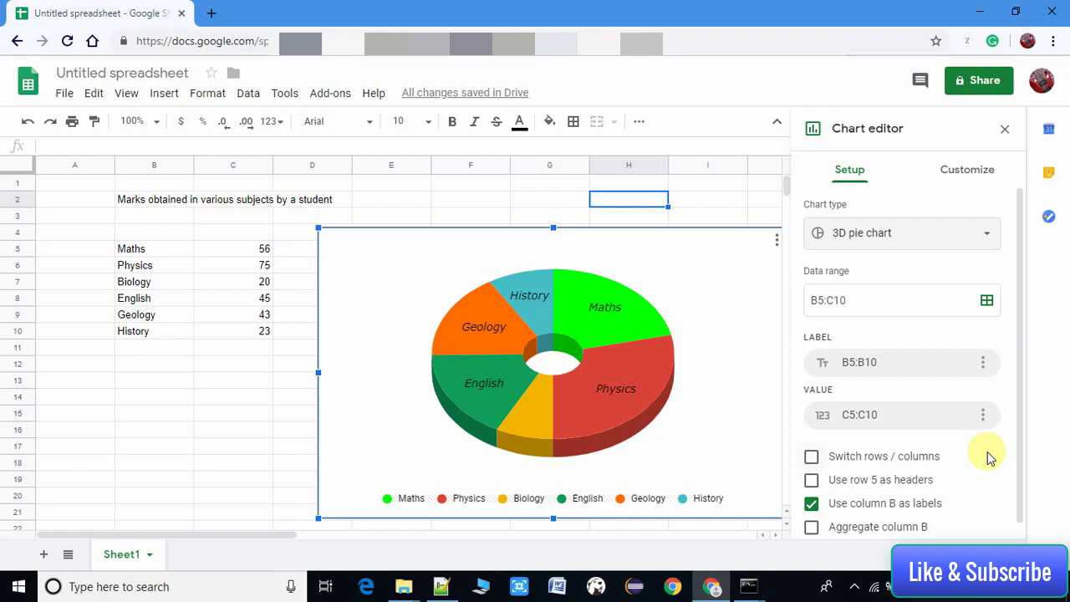
{"action": "mouse_move", "coordinate": [621, 387]}
{"action": "left_mouse_down"}
{"action": "mouse_move", "coordinate": [636, 429]}
{"action": "mouse_move", "coordinate": [609, 383]}
{"action": "left_mouse_up"}
Try cyan, dark yellow and dark magenta for the Physics slice, settling on light pink.
{"action": "left_click", "coordinate": [602, 382]}
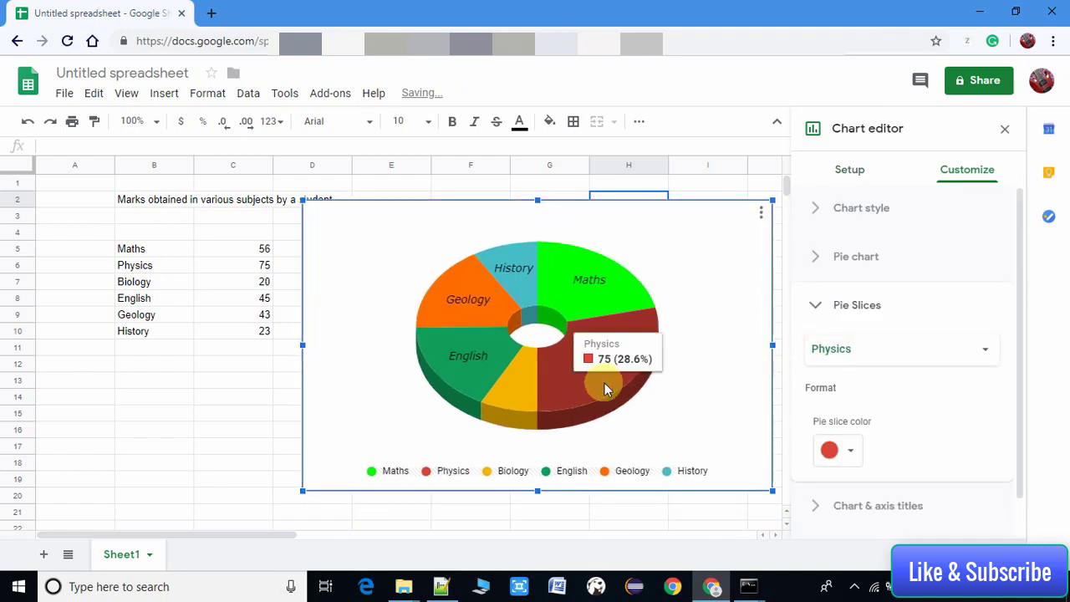
{"action": "left_click", "coordinate": [853, 452]}
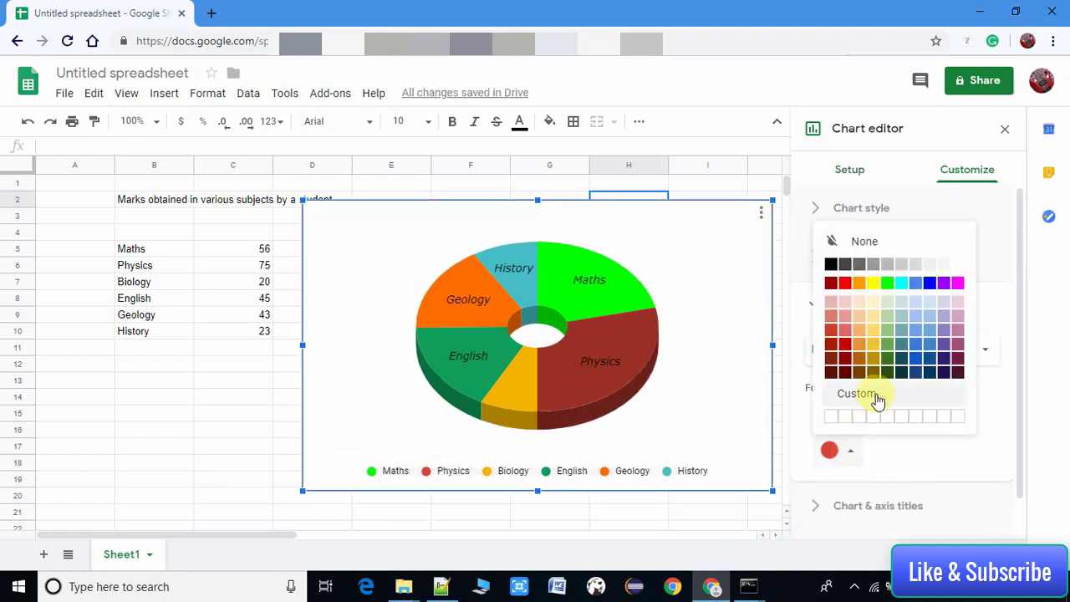
{"action": "left_click", "coordinate": [899, 286]}
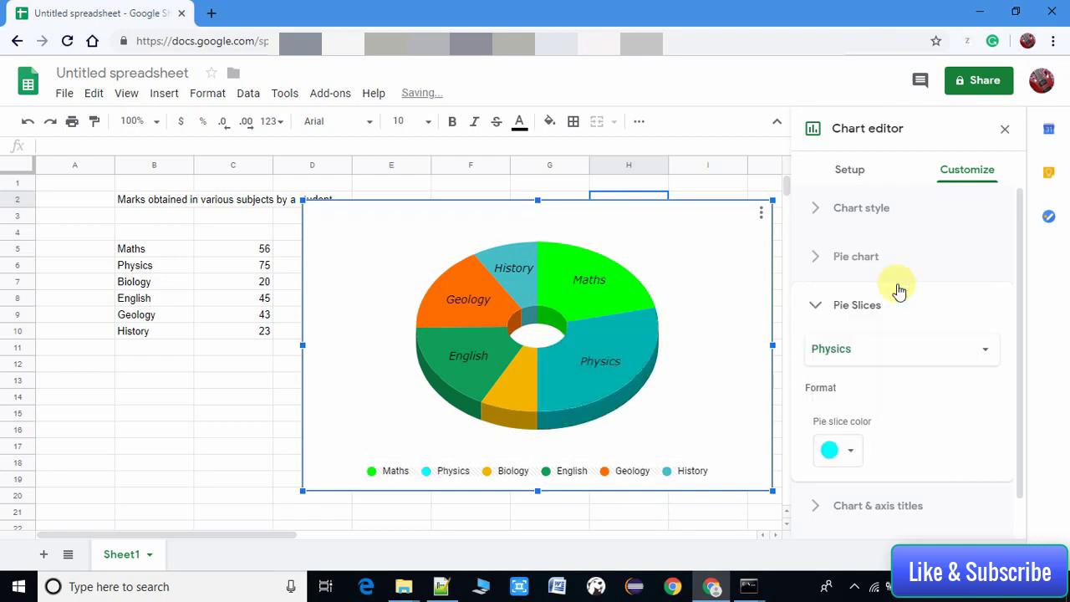
{"action": "left_click", "coordinate": [850, 455]}
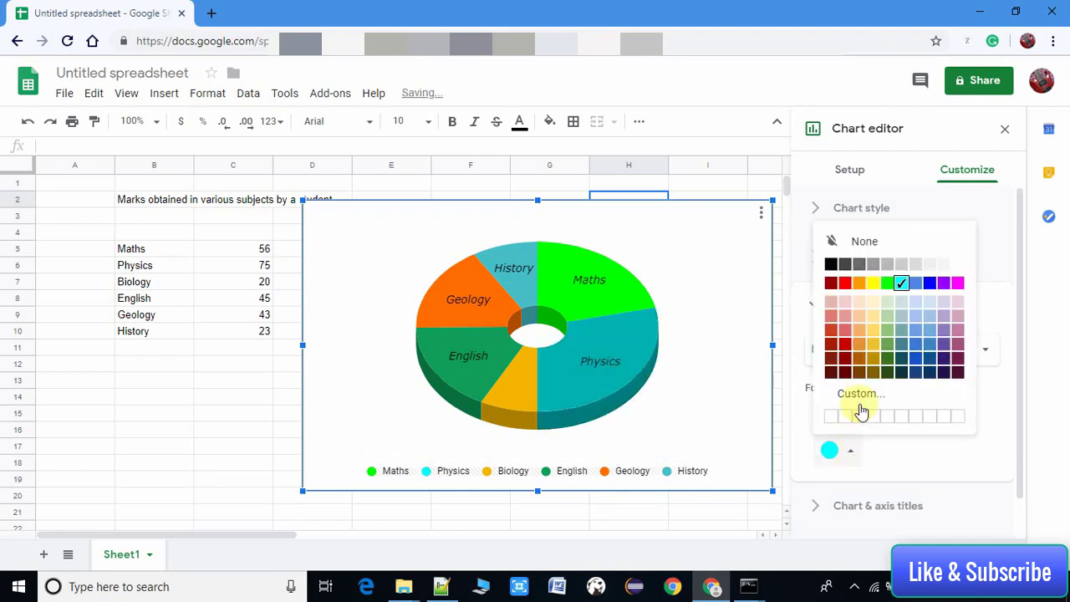
{"action": "left_click", "coordinate": [869, 352]}
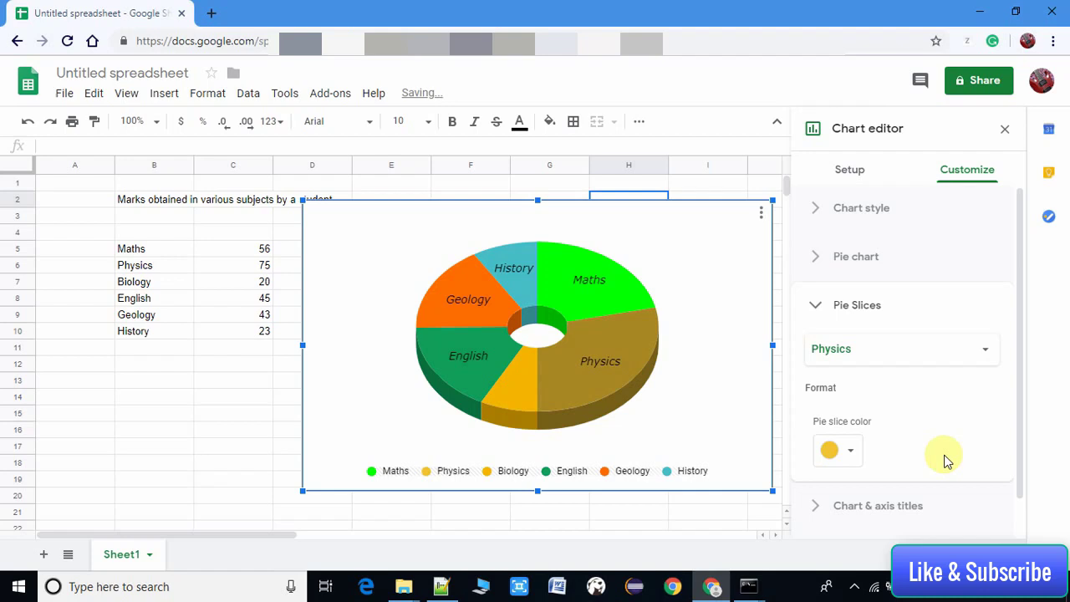
{"action": "left_click", "coordinate": [845, 453]}
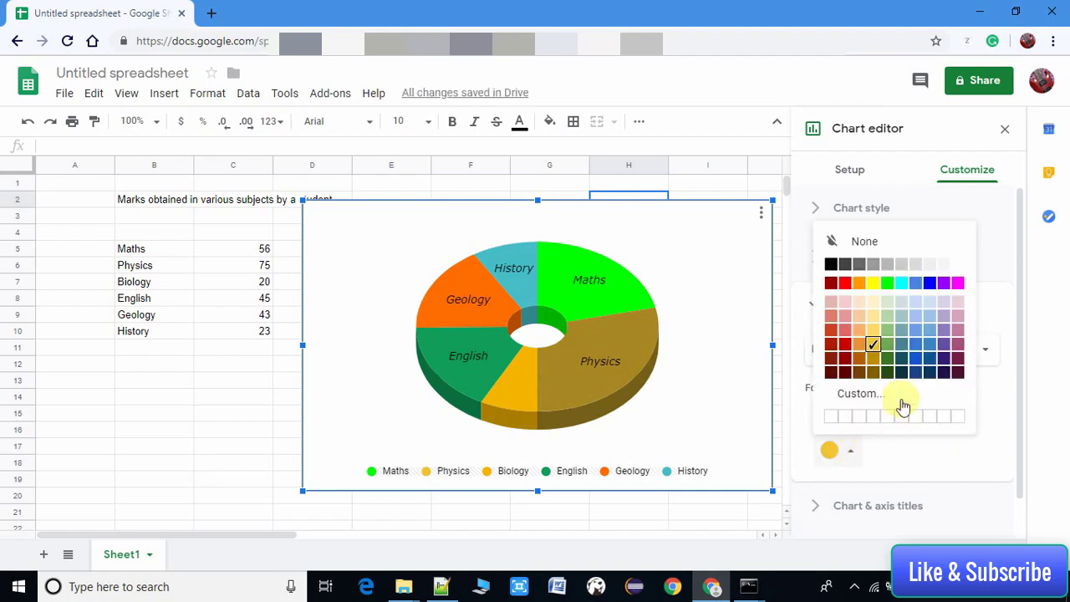
{"action": "left_click", "coordinate": [956, 345]}
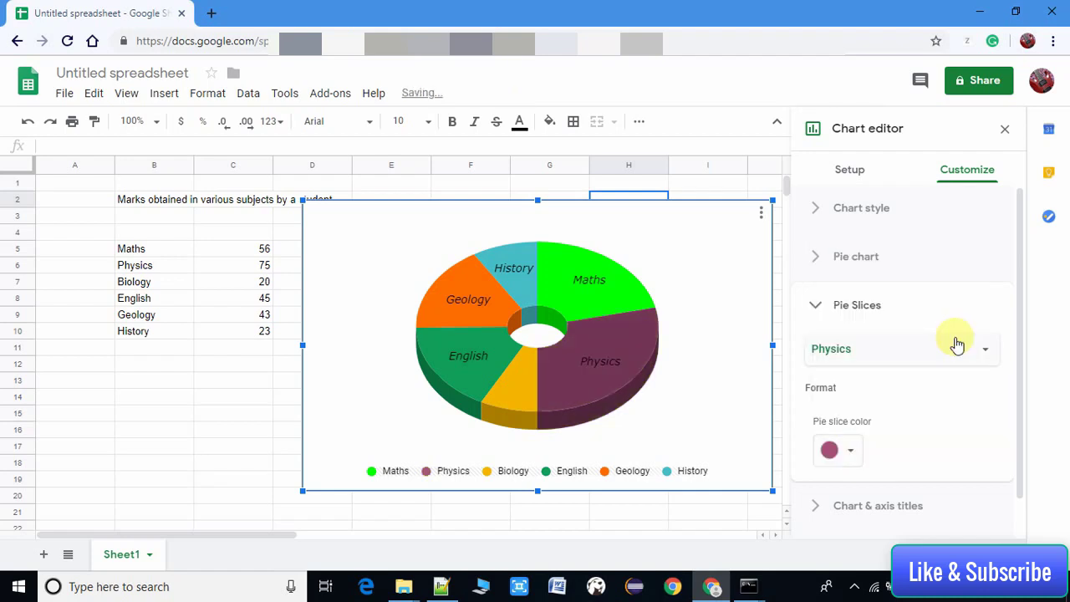
{"action": "left_click", "coordinate": [852, 447]}
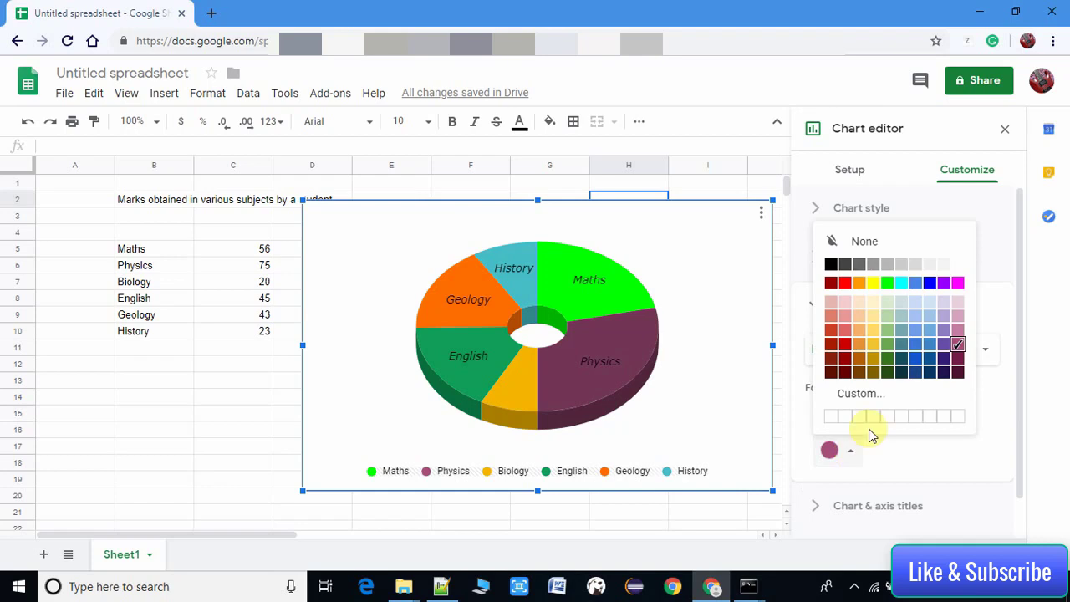
{"action": "left_click", "coordinate": [958, 316]}
{"action": "scroll", "coordinate": [938, 422], "scroll_direction": "down", "scroll_amount": 1}
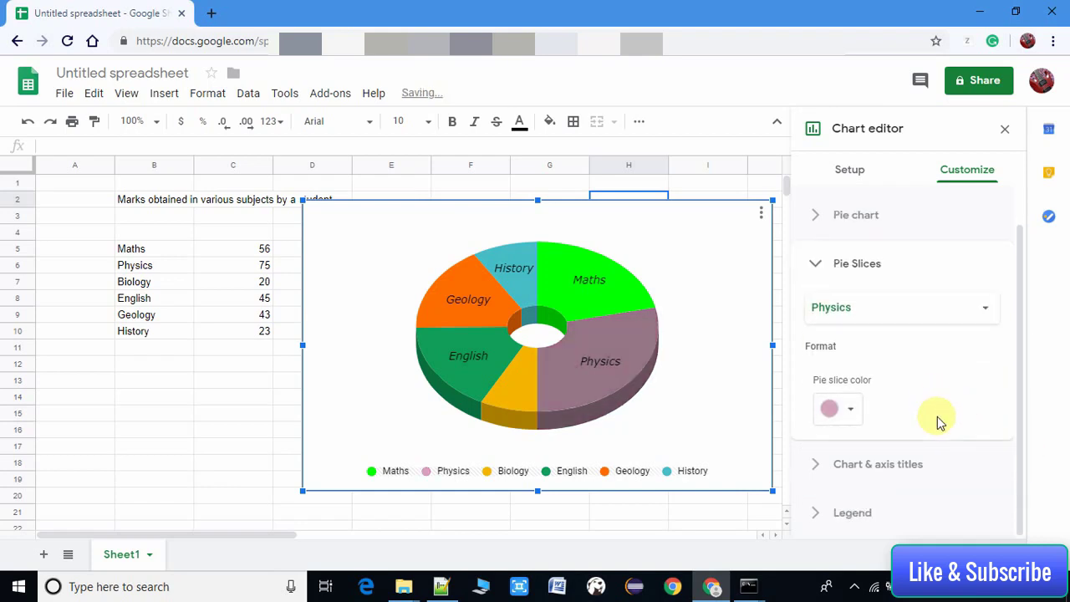
{"action": "scroll", "coordinate": [937, 422], "scroll_direction": "up", "scroll_amount": 1}
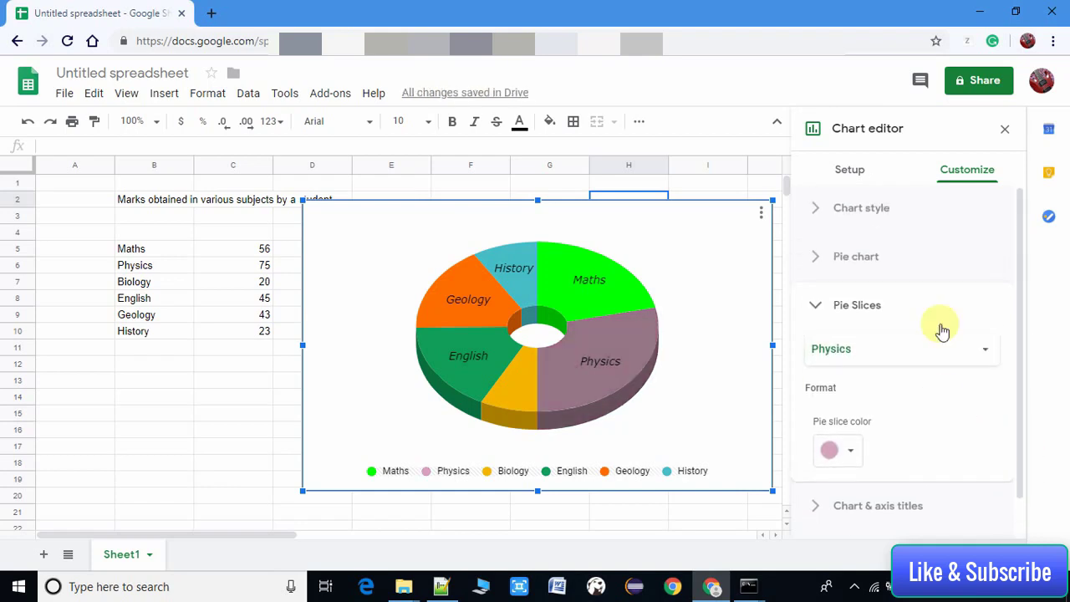
Switch the chart type to a flat Pie chart, dropping the donut hole.
{"action": "left_click", "coordinate": [869, 171]}
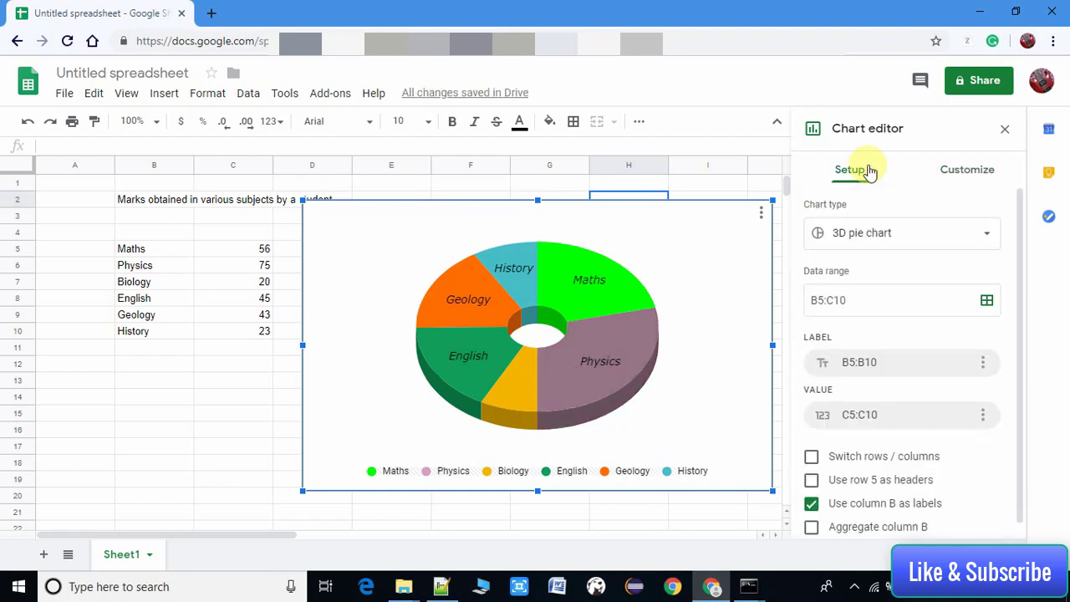
{"action": "left_click", "coordinate": [760, 213]}
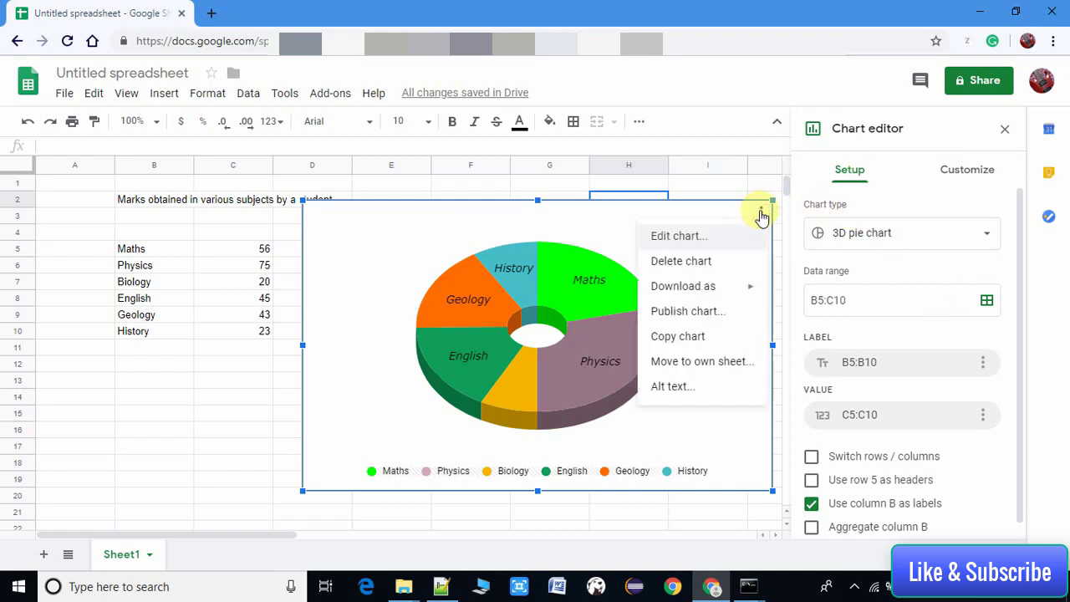
{"action": "left_click", "coordinate": [685, 239]}
{"action": "left_click", "coordinate": [989, 236]}
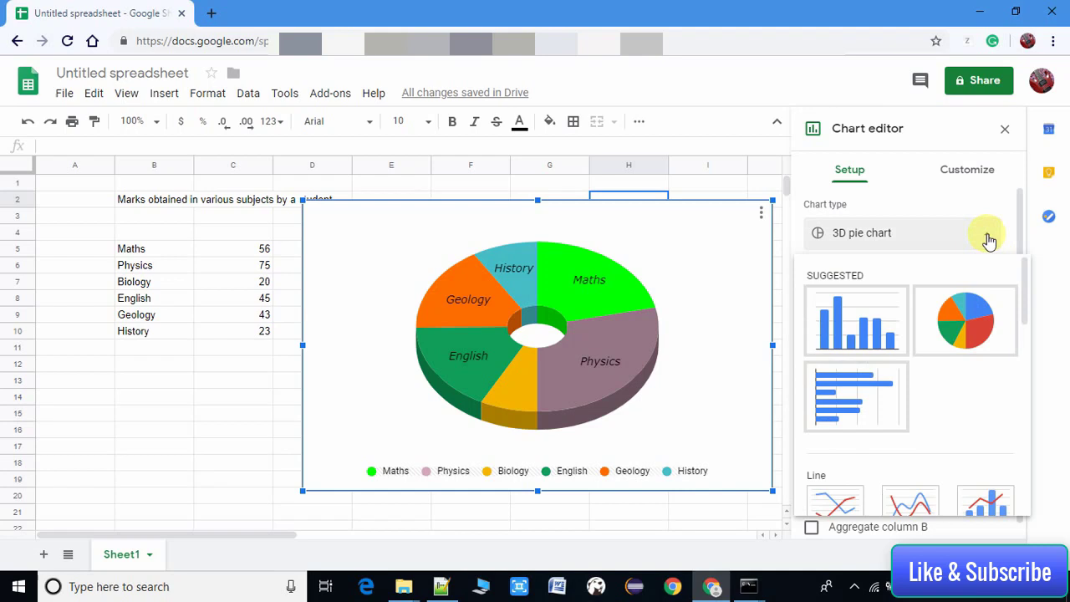
{"action": "scroll", "coordinate": [962, 363], "scroll_direction": "down", "scroll_amount": 5}
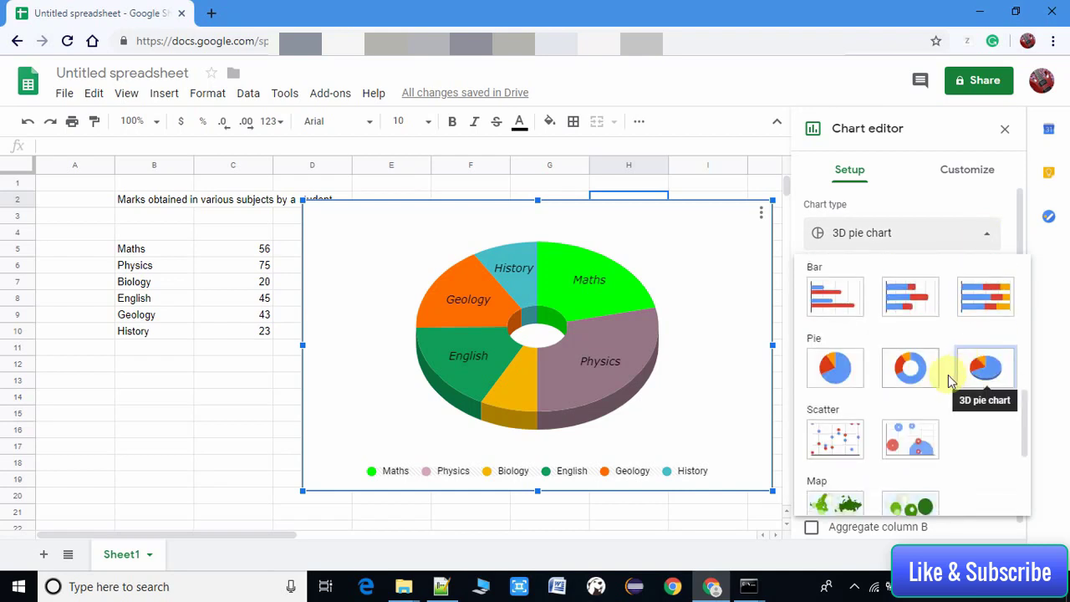
{"action": "left_click", "coordinate": [840, 371]}
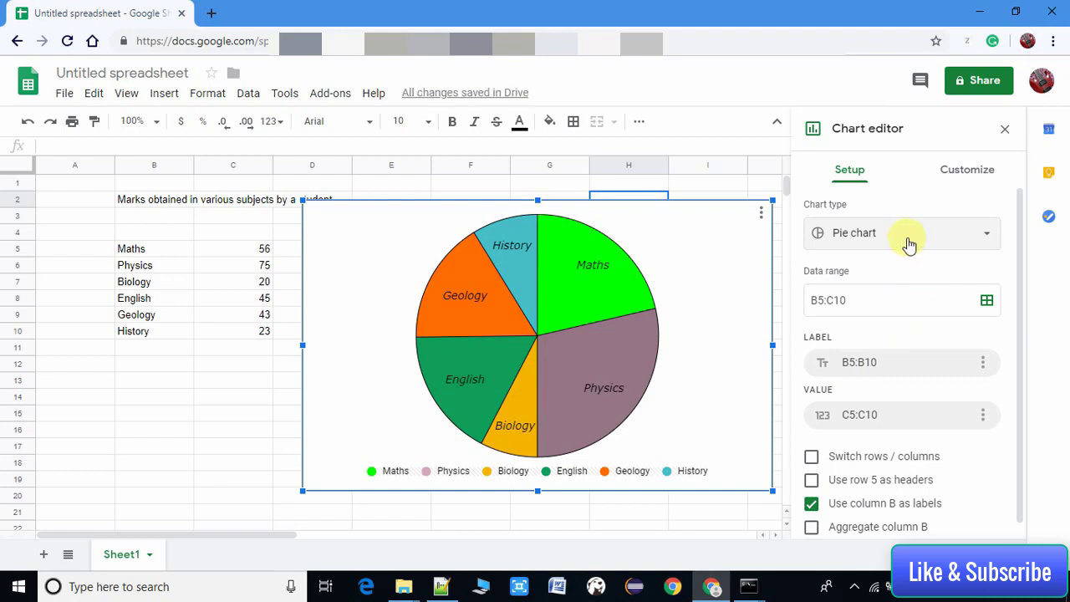
Change the chart type back to '3D pie chart', now a solid pie.
{"action": "left_click", "coordinate": [934, 233]}
{"action": "scroll", "coordinate": [942, 359], "scroll_direction": "down", "scroll_amount": 5}
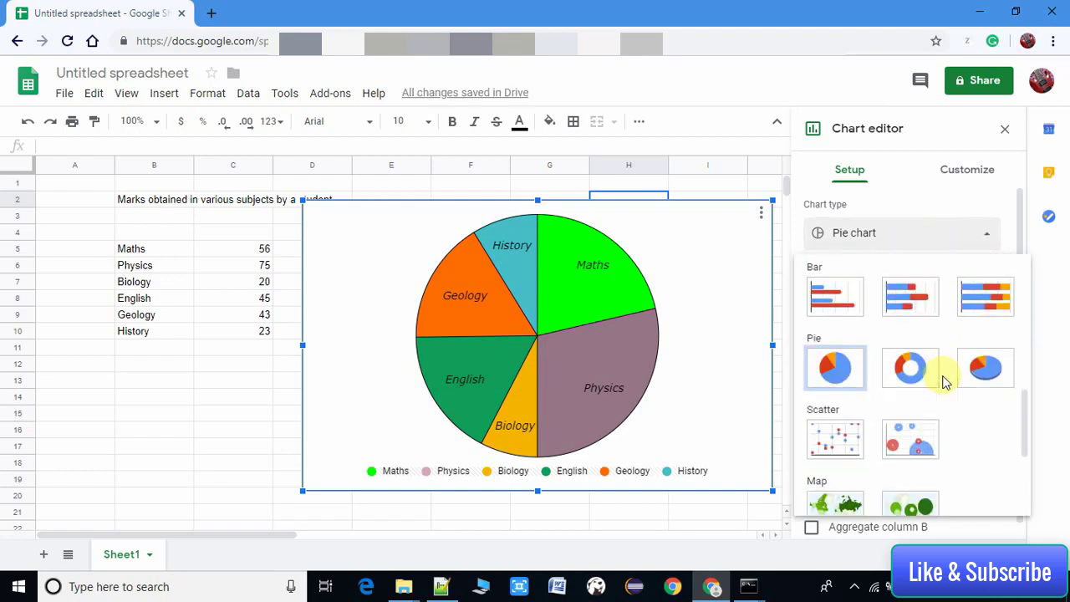
{"action": "left_click", "coordinate": [986, 368]}
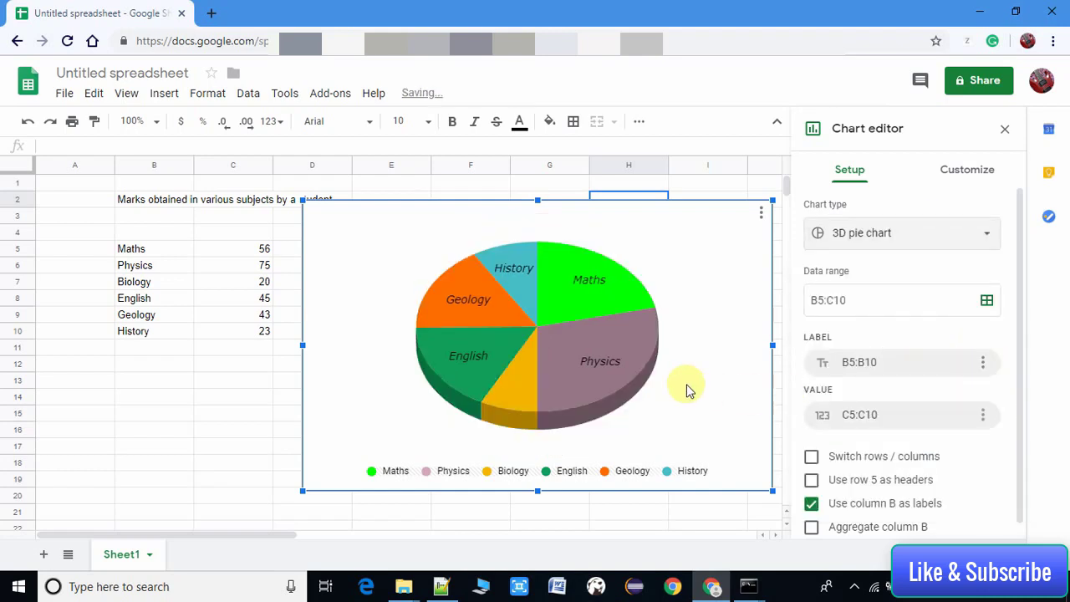
{"action": "scroll", "coordinate": [909, 322], "scroll_direction": "down", "scroll_amount": 1}
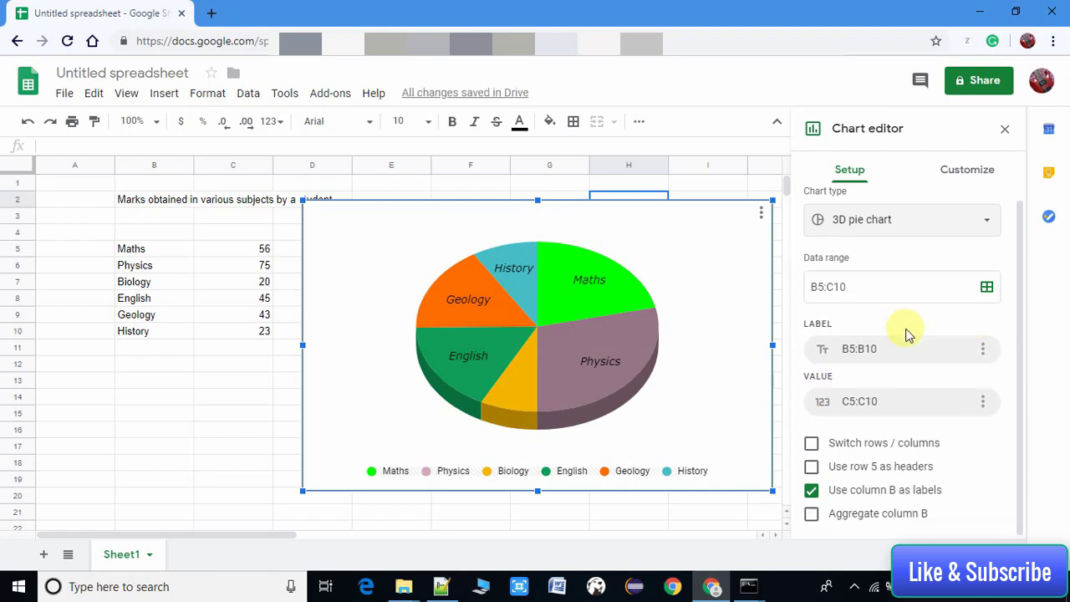
{"action": "scroll", "coordinate": [909, 334], "scroll_direction": "up", "scroll_amount": 1}
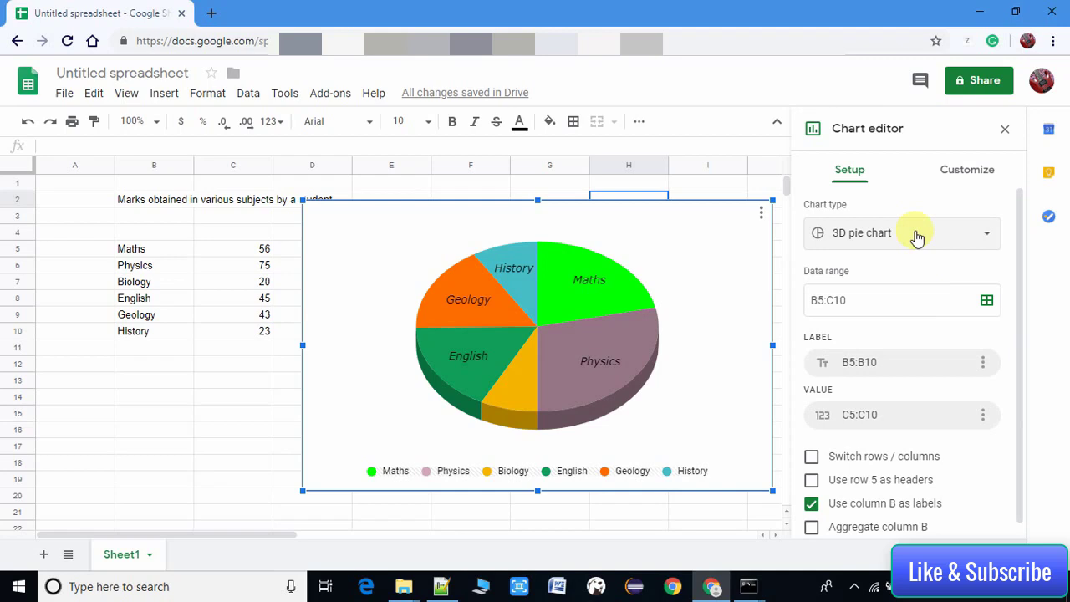
Set the Donut hole to 25% in the Customize panel's Pie chart settings.
{"action": "left_click", "coordinate": [962, 172]}
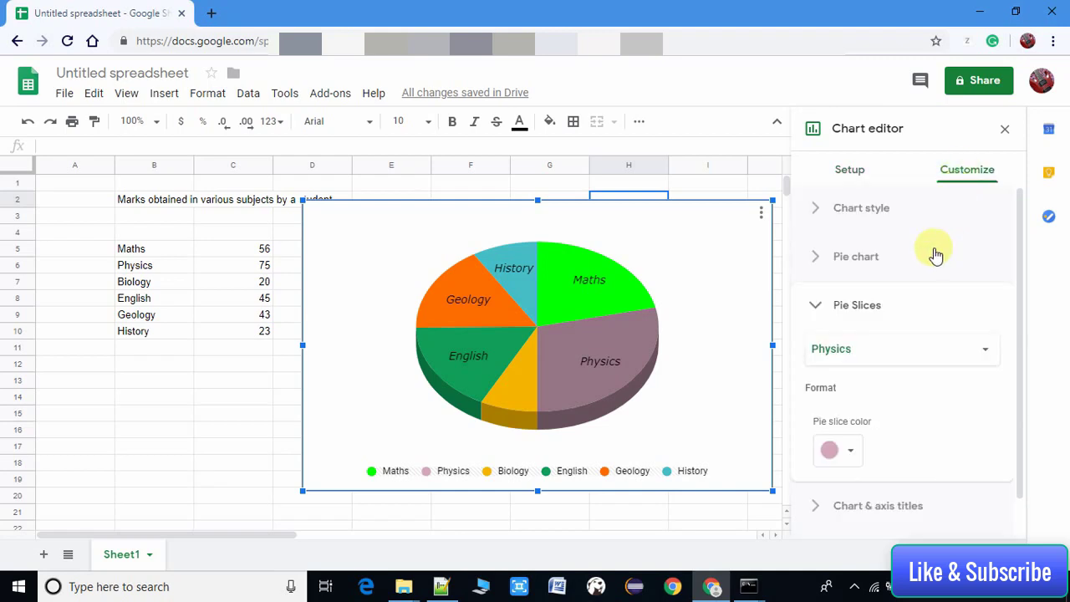
{"action": "left_click", "coordinate": [817, 210]}
{"action": "left_click", "coordinate": [816, 210]}
{"action": "left_click", "coordinate": [815, 256]}
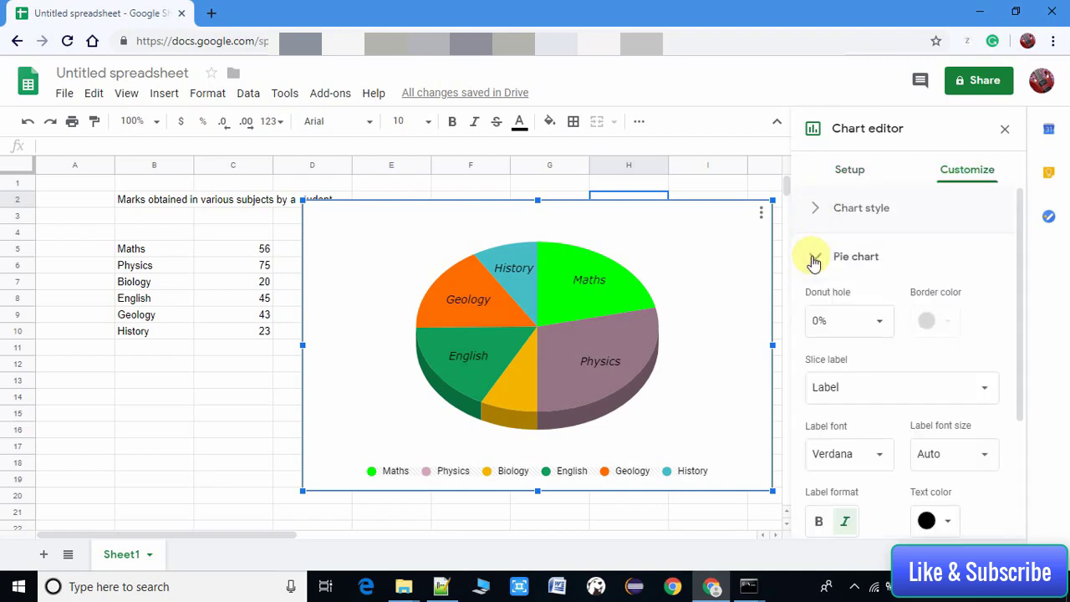
{"action": "left_click", "coordinate": [878, 321]}
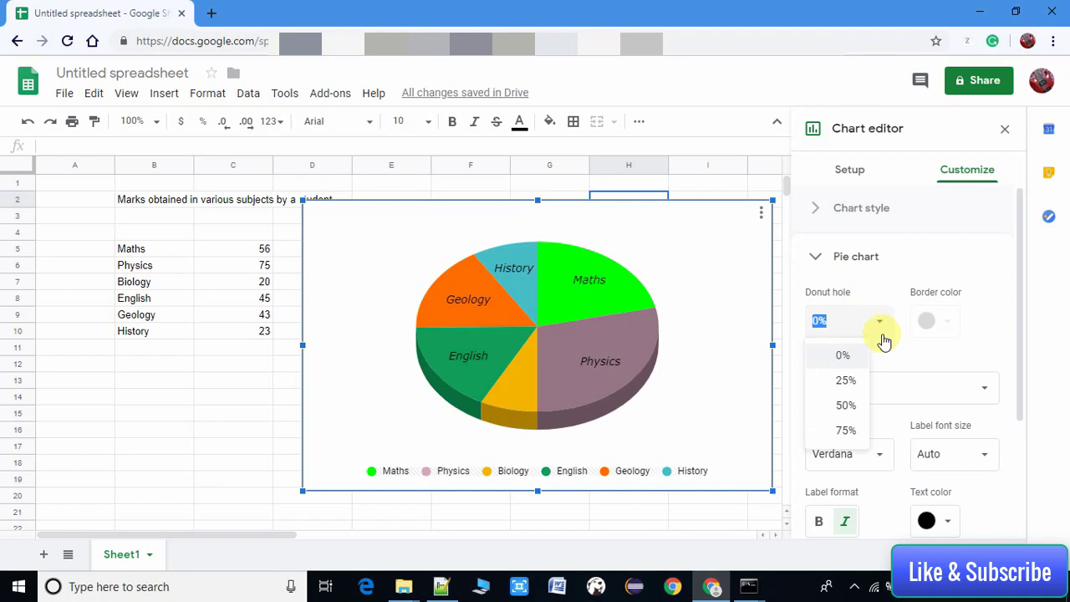
{"action": "left_click", "coordinate": [844, 380]}
{"action": "left_click", "coordinate": [821, 261]}
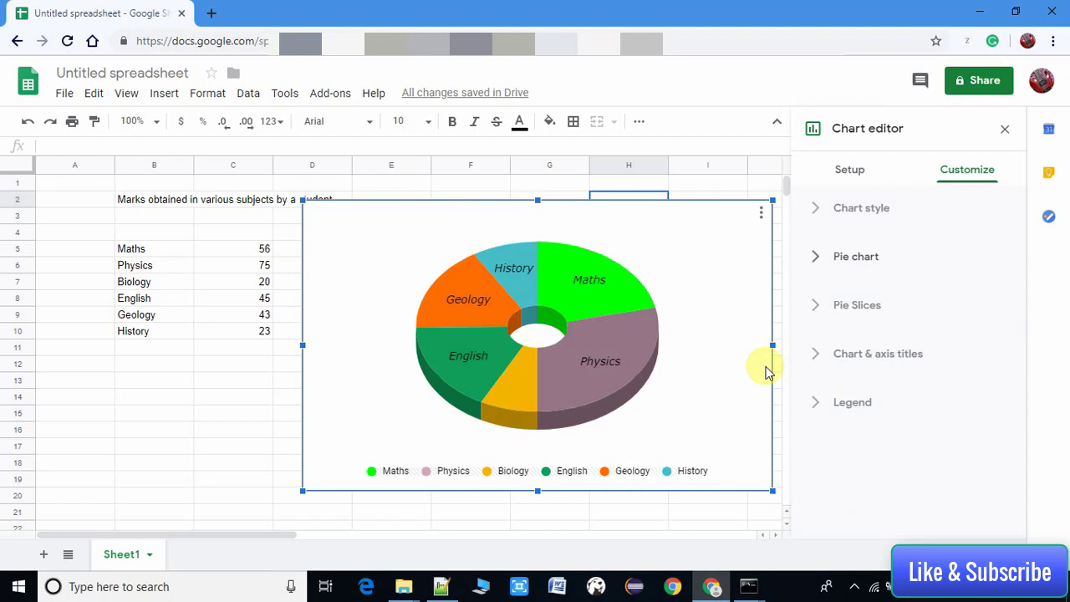
{"action": "left_click", "coordinate": [847, 272]}
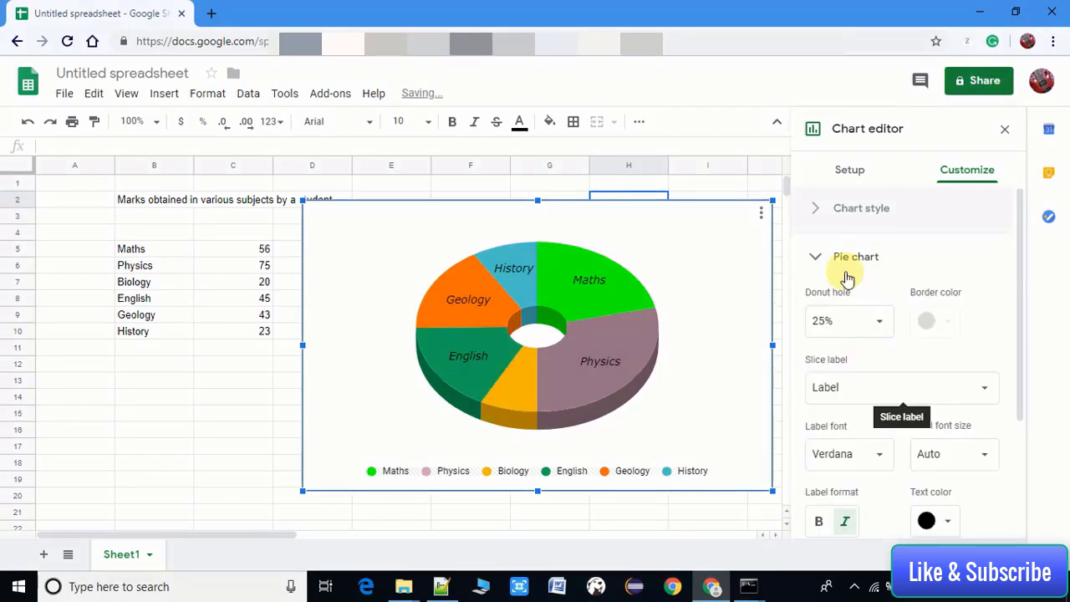